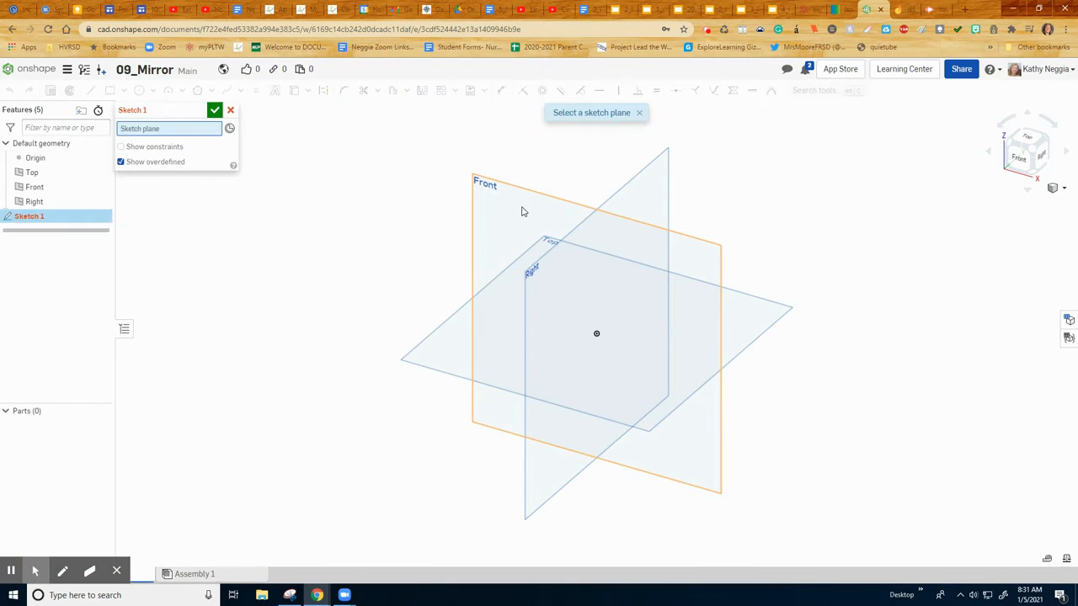
Sketch a rough closed L-shaped profile on the Front plane, about 2.3 in tall and 2.1 in wide, with straight lines.
{"action": "left_click", "coordinate": [1016, 160]}
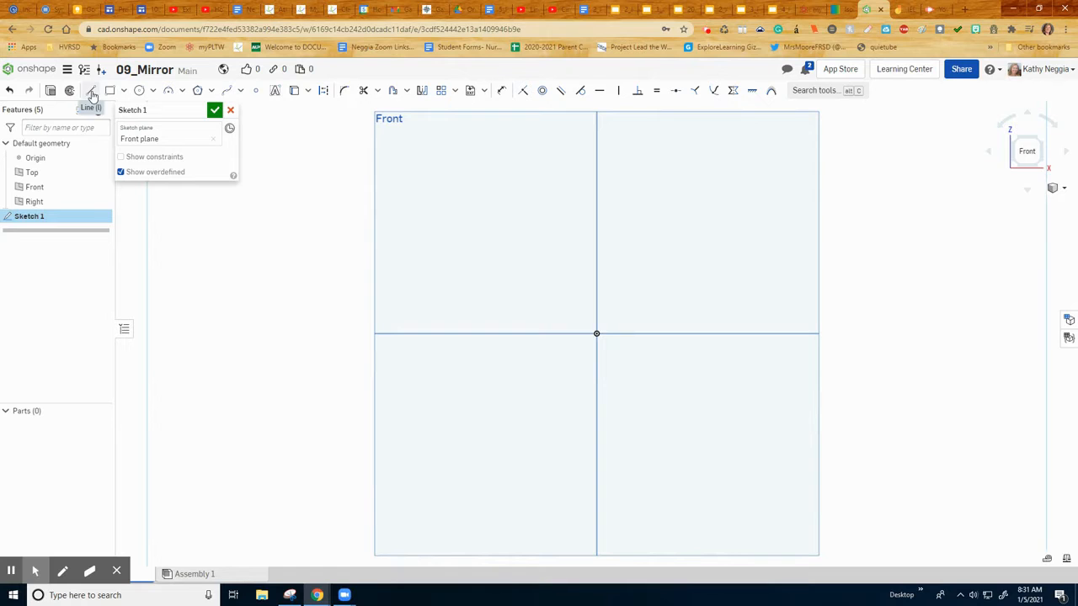
{"action": "left_click", "coordinate": [91, 91]}
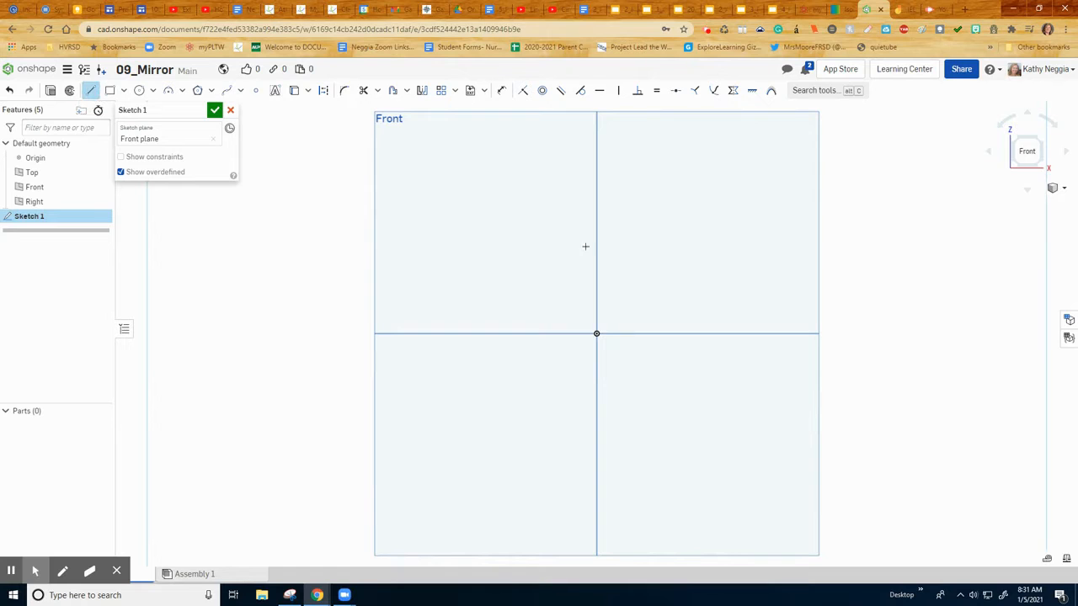
{"action": "left_click", "coordinate": [562, 209]}
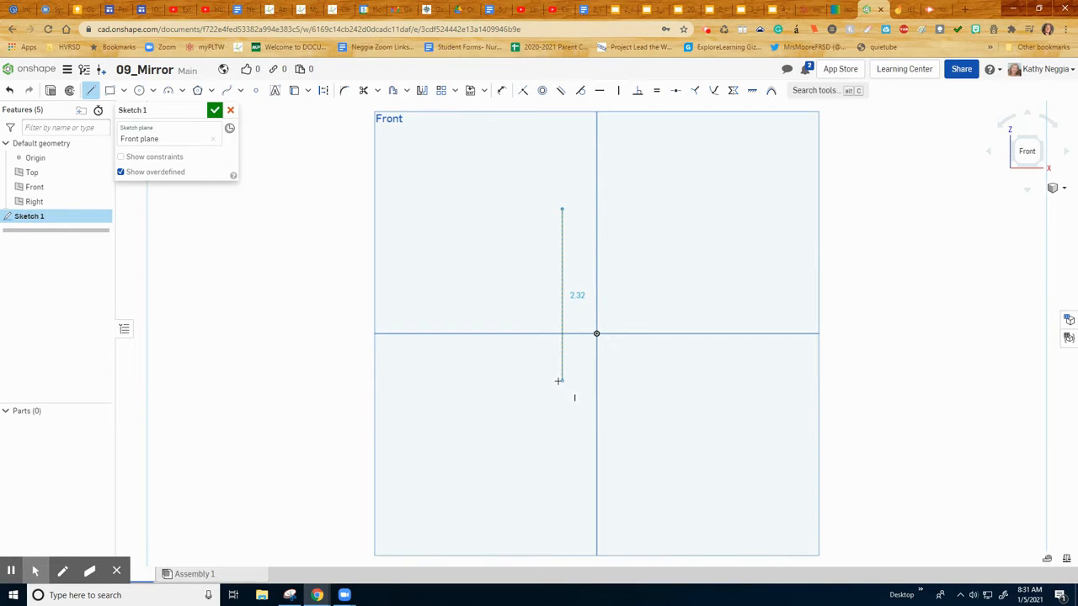
{"action": "left_click", "coordinate": [559, 381]}
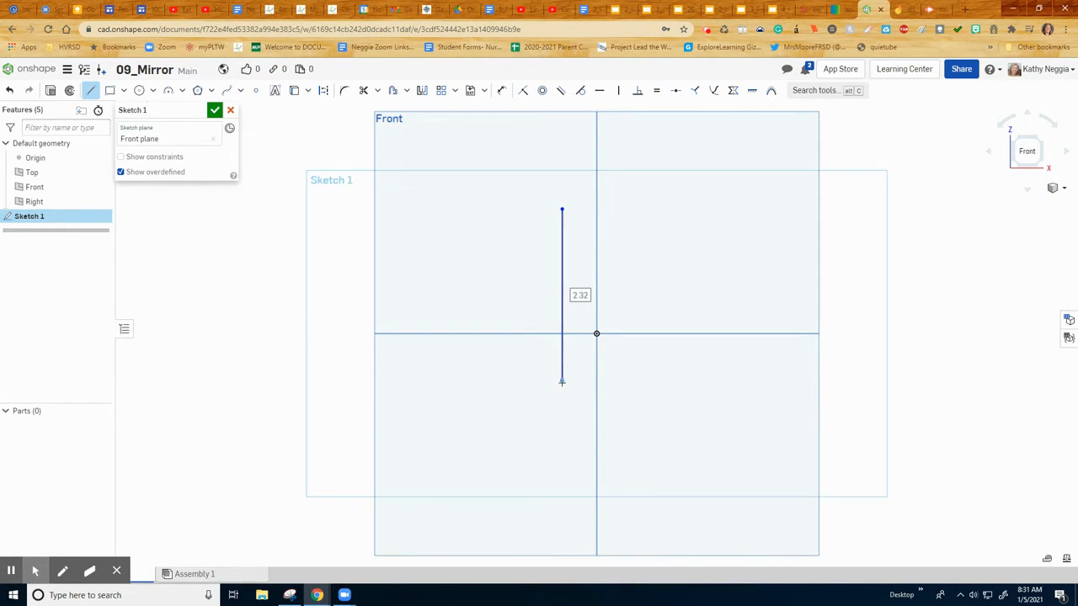
{"action": "left_click", "coordinate": [718, 381]}
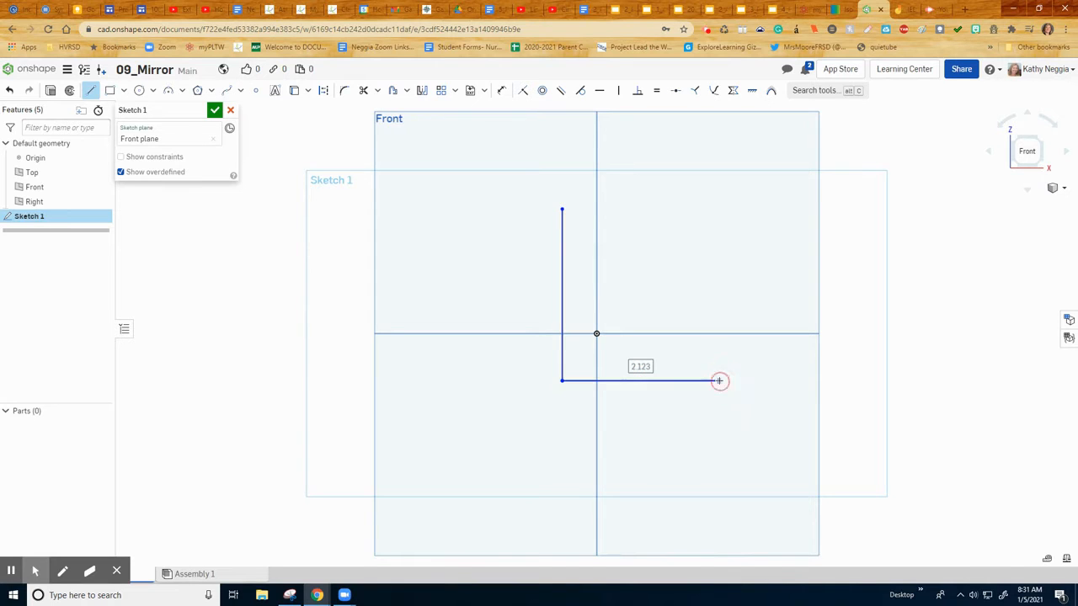
{"action": "left_click", "coordinate": [696, 317]}
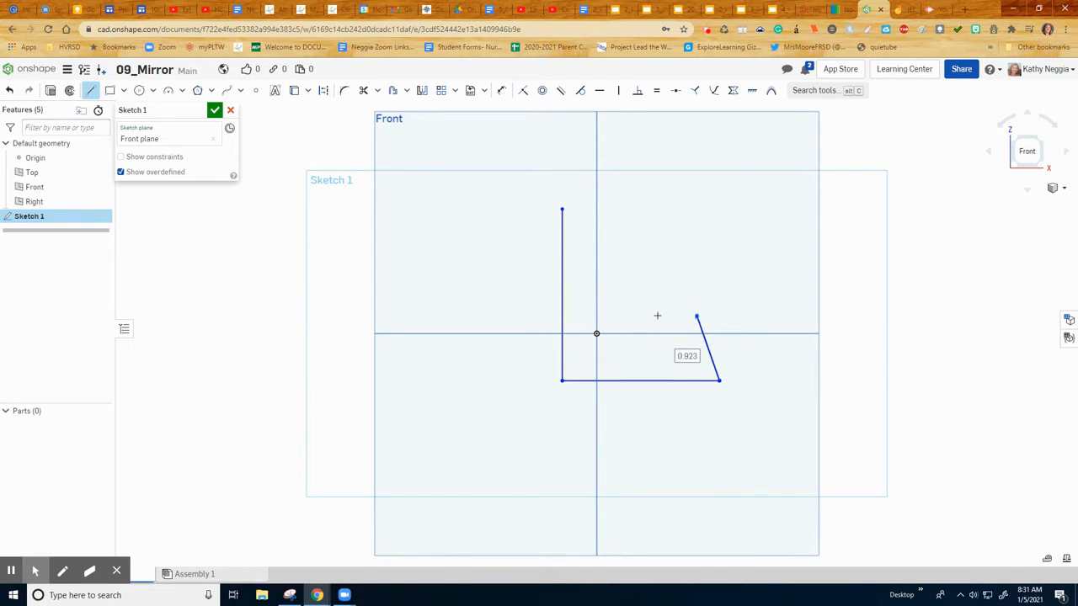
{"action": "left_click", "coordinate": [609, 316]}
{"action": "left_click", "coordinate": [608, 209]}
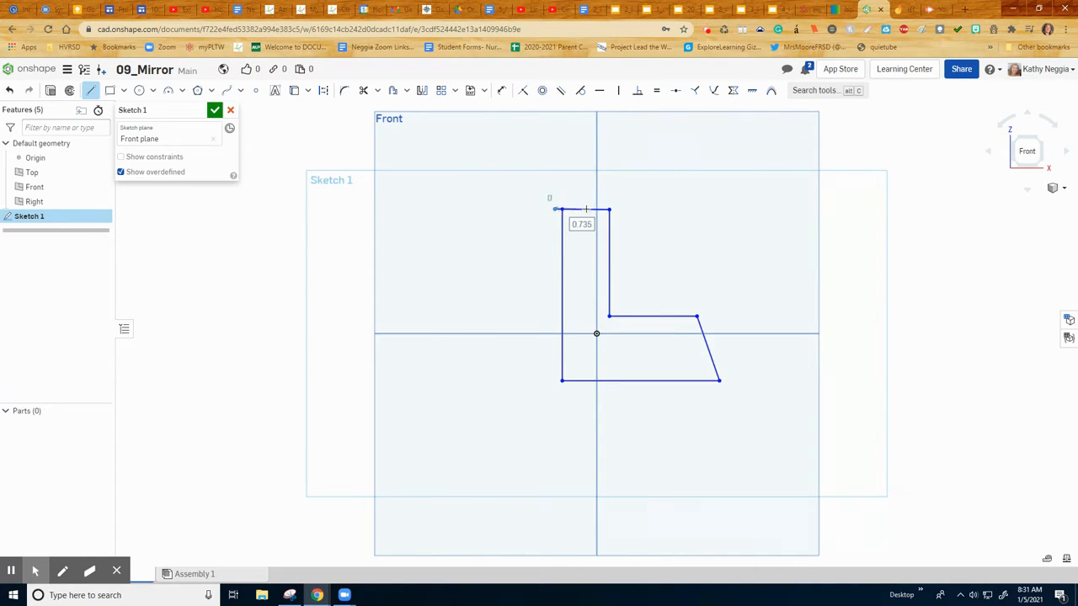
{"action": "left_click", "coordinate": [562, 209]}
{"action": "key", "text": "Escape"}
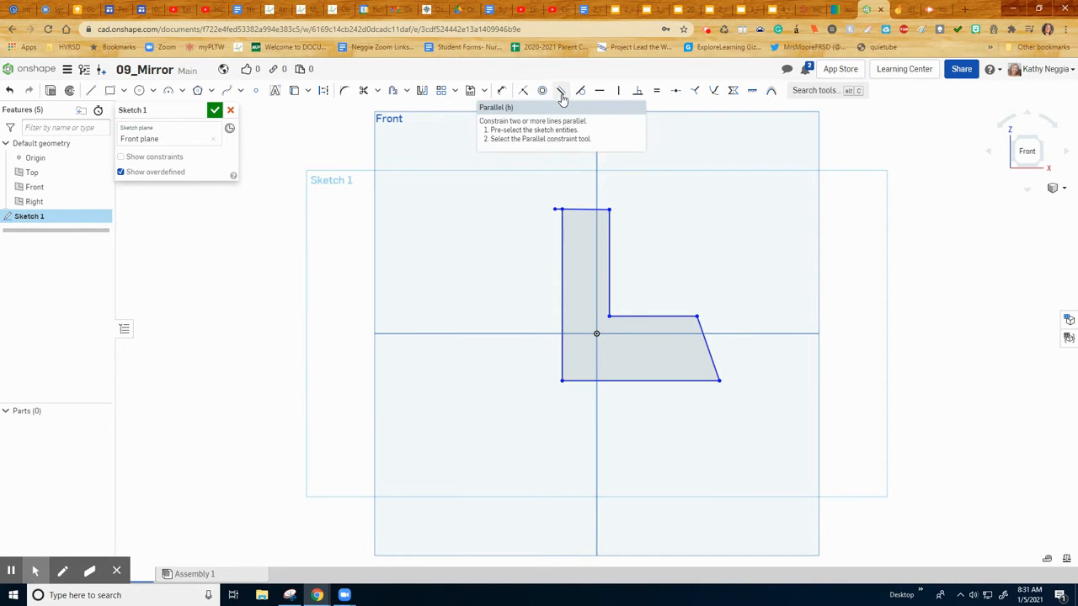
Constrain the L profile's three vertical edges parallel to each other, and likewise its three horizontal edges.
{"action": "left_click", "coordinate": [561, 92]}
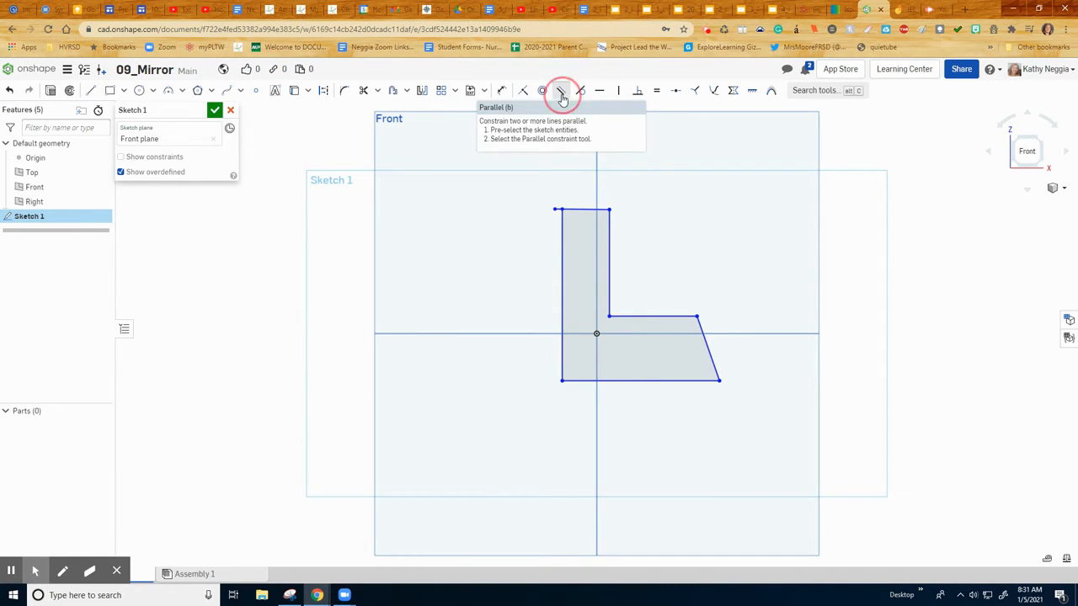
{"action": "left_click", "coordinate": [559, 317]}
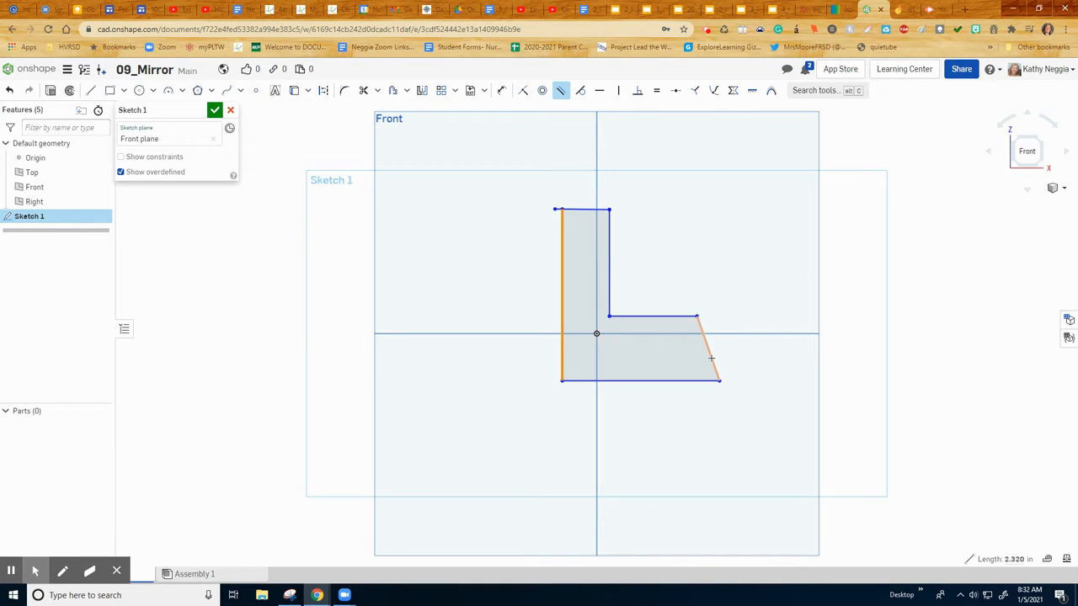
{"action": "left_click", "coordinate": [710, 358]}
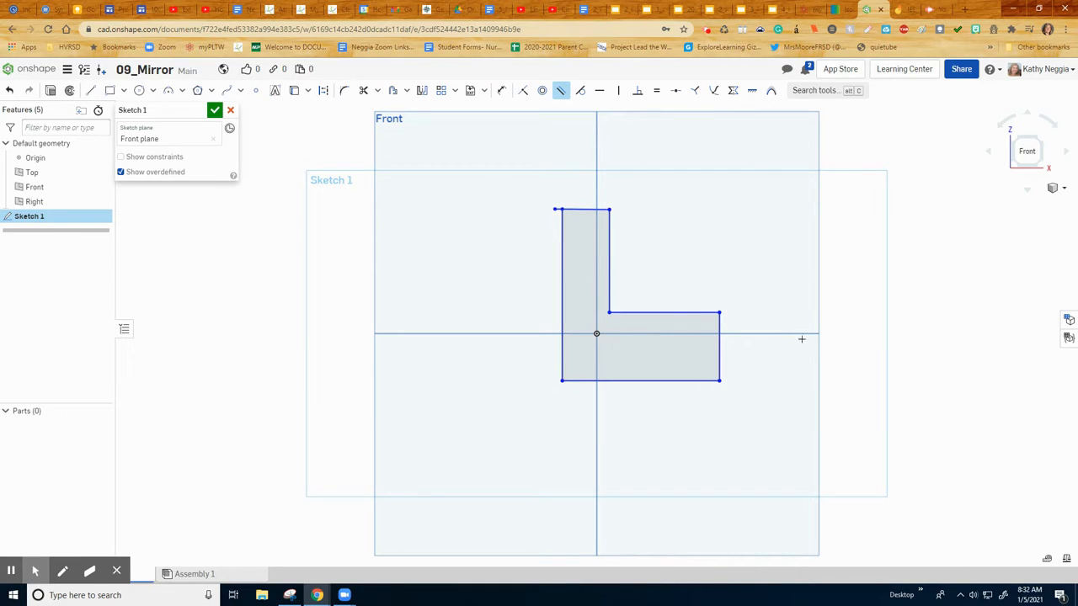
{"action": "left_click", "coordinate": [662, 313]}
{"action": "left_click", "coordinate": [664, 380]}
{"action": "left_click", "coordinate": [587, 210]}
{"action": "left_click", "coordinate": [657, 313]}
{"action": "left_click", "coordinate": [607, 289]}
{"action": "left_click", "coordinate": [560, 289]}
Make the two edges meeting at the L profile's inner corner perpendicular.
{"action": "left_click", "coordinate": [637, 91]}
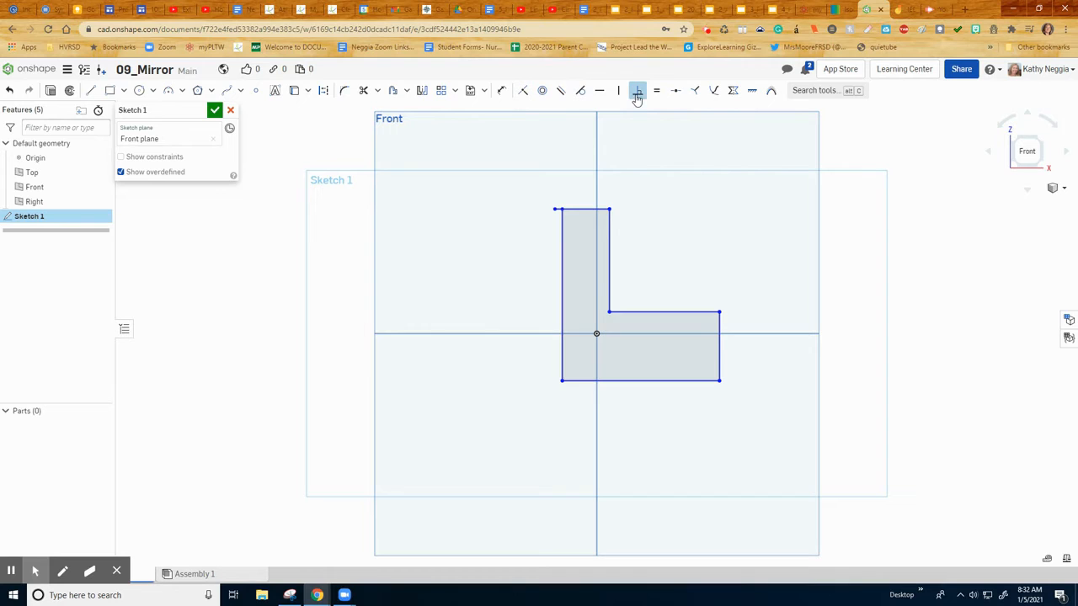
{"action": "left_click", "coordinate": [609, 261]}
{"action": "left_click", "coordinate": [646, 312]}
Trim the short line stub that overhangs the L profile's upper left corner.
{"action": "scroll", "coordinate": [518, 209], "scroll_direction": "up", "scroll_amount": 3}
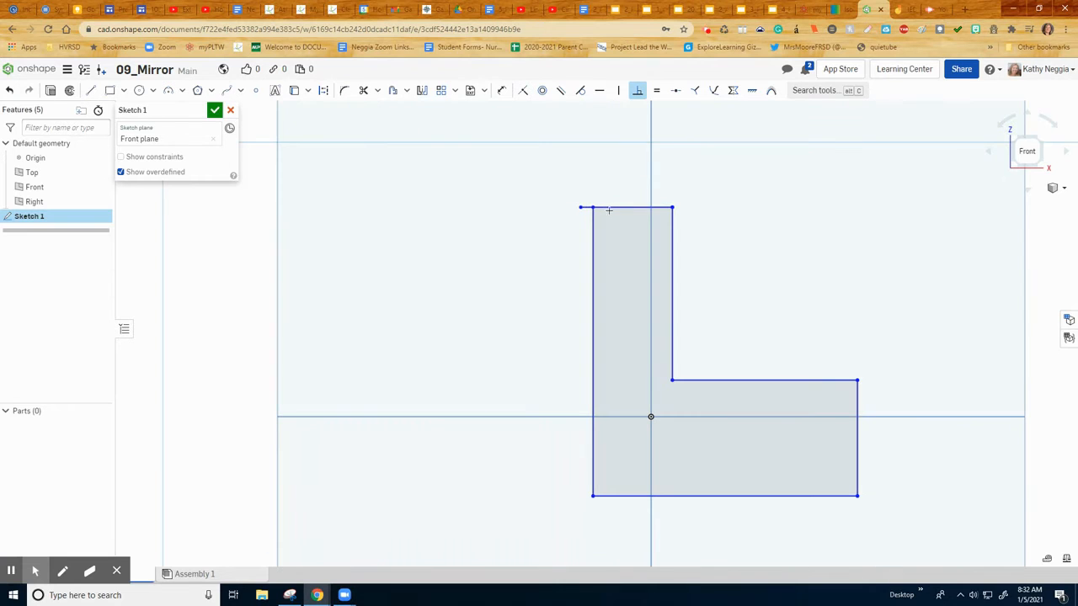
{"action": "left_click", "coordinate": [364, 90]}
{"action": "left_click", "coordinate": [586, 207]}
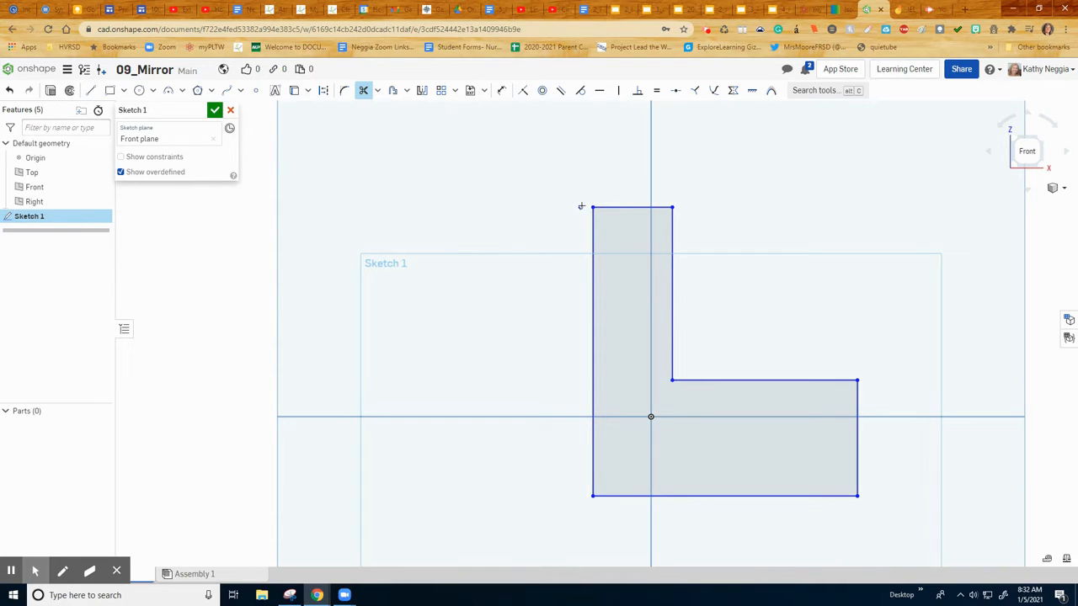
{"action": "key", "text": "Escape"}
Dimension the L profile's long left vertical edge to 3 in.
{"action": "scroll", "coordinate": [533, 224], "scroll_direction": "up", "scroll_amount": 3}
{"action": "scroll", "coordinate": [561, 224], "scroll_direction": "down", "scroll_amount": 2}
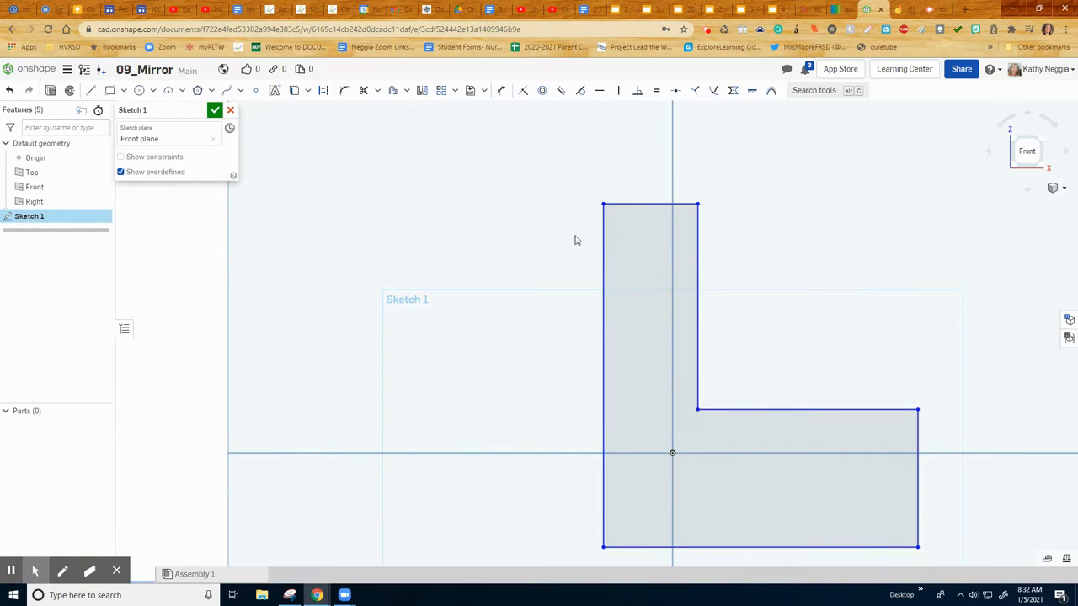
{"action": "scroll", "coordinate": [580, 237], "scroll_direction": "up", "scroll_amount": 2}
{"action": "scroll", "coordinate": [581, 240], "scroll_direction": "down", "scroll_amount": 4}
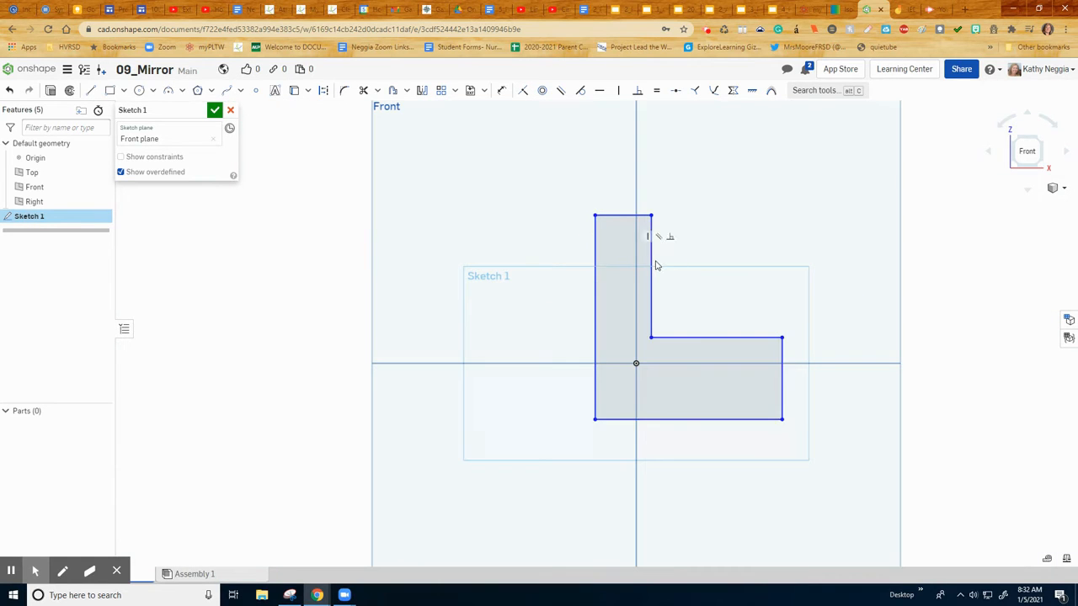
{"action": "key", "text": "d"}
{"action": "left_click", "coordinate": [596, 313]}
{"action": "key", "text": "Escape"}
{"action": "key", "text": "d"}
{"action": "left_click", "coordinate": [594, 337]}
{"action": "left_click", "coordinate": [547, 331]}
{"action": "type", "text": "3"}
{"action": "key", "text": "Return"}
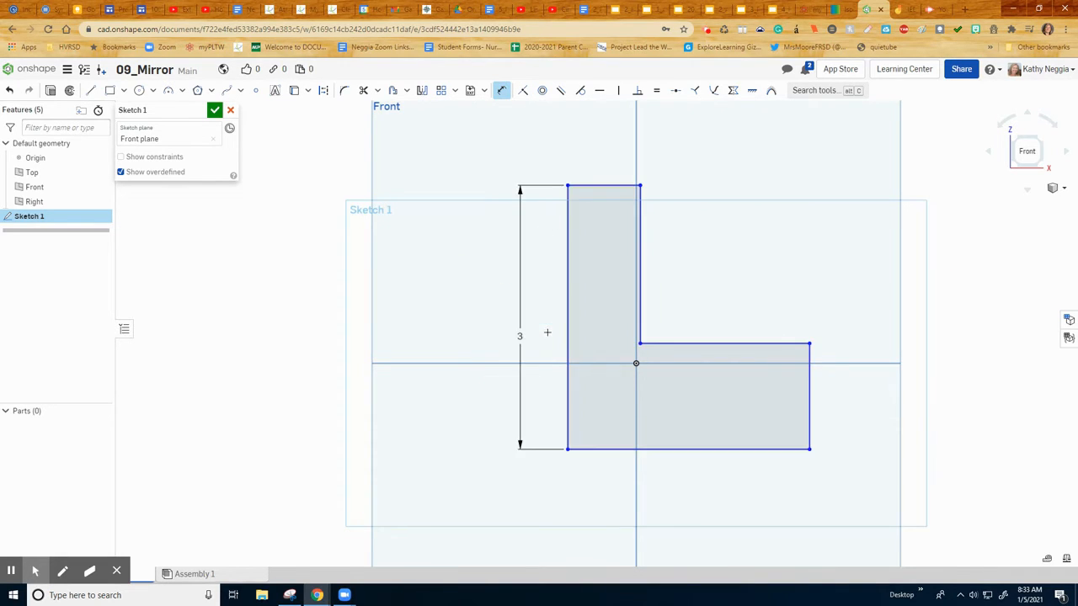
Dimension the L profile's short right edge to 1.5 in and its bottom edge to 2.5 in.
{"action": "left_click", "coordinate": [808, 411]}
{"action": "left_click", "coordinate": [850, 410]}
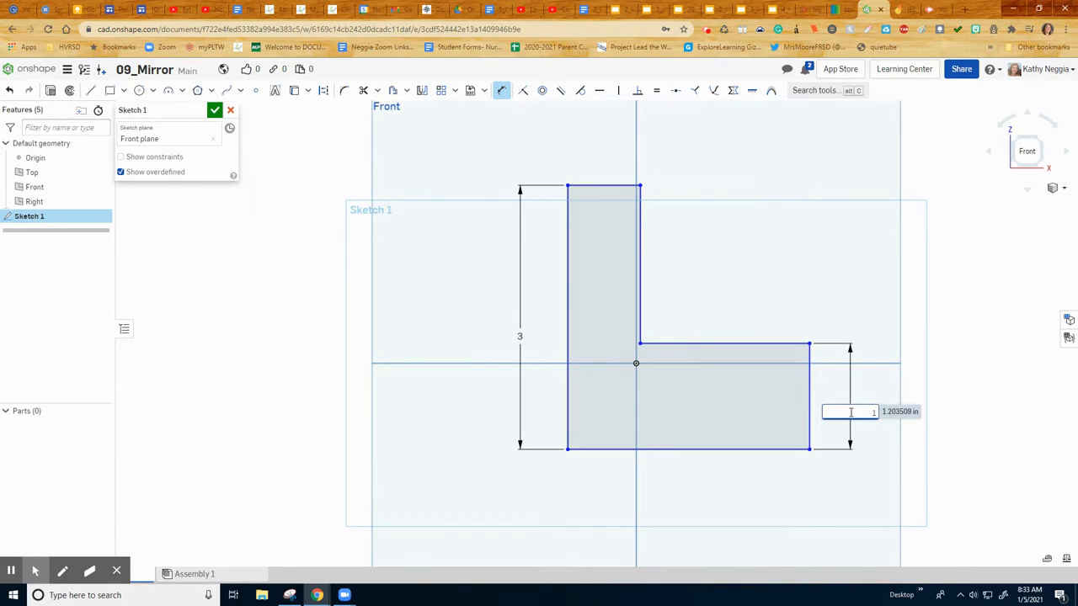
{"action": "type", "text": "1.5"}
{"action": "key", "text": "Return"}
{"action": "left_click", "coordinate": [755, 449]}
{"action": "left_click", "coordinate": [677, 487]}
{"action": "type", "text": "2"}
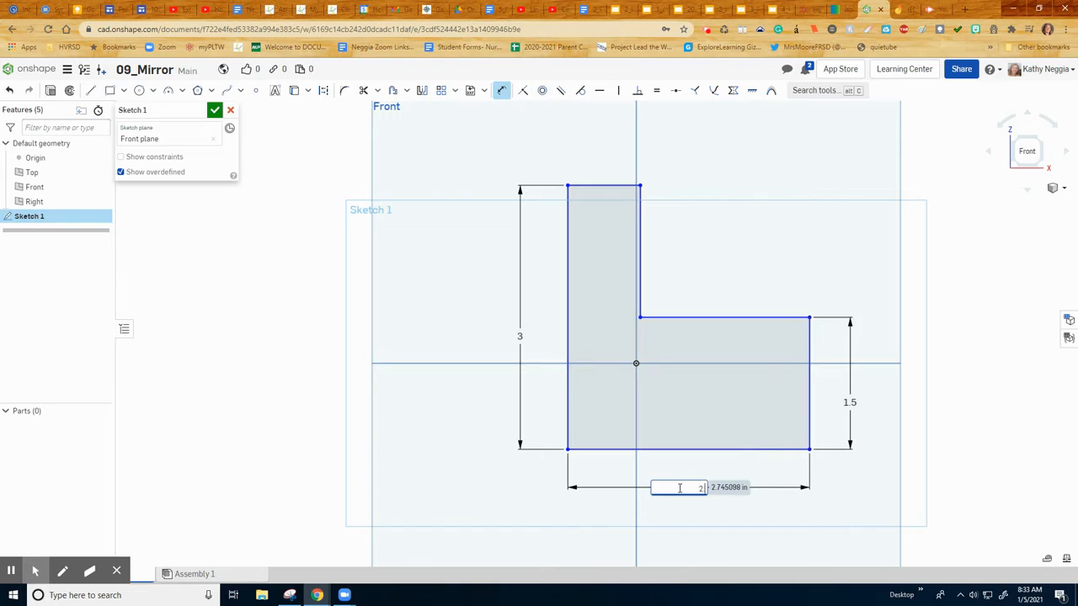
{"action": "type", "text": ".5"}
{"action": "key", "text": "Return"}
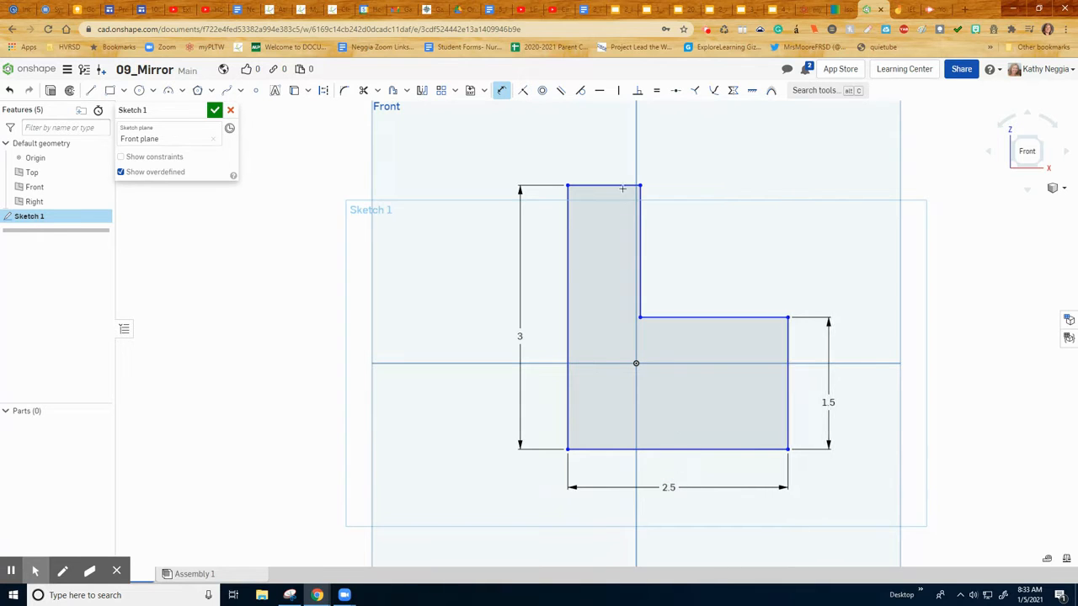
Dimension the L profile's top edge to 1 in and finish the sketch.
{"action": "left_click", "coordinate": [620, 184]}
{"action": "left_click", "coordinate": [578, 144]}
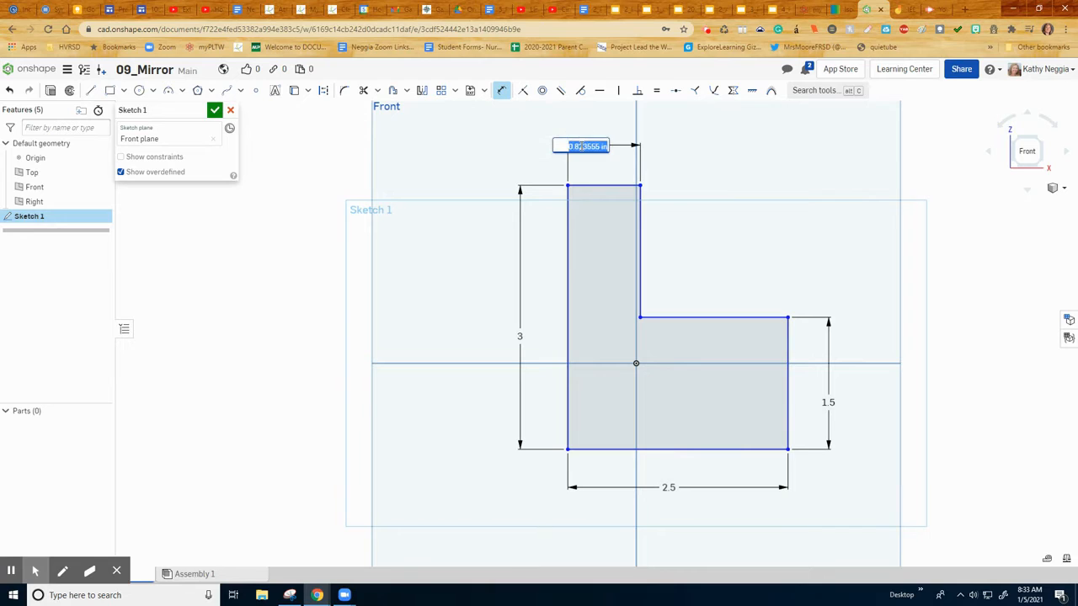
{"action": "type", "text": "1"}
{"action": "key", "text": "Return"}
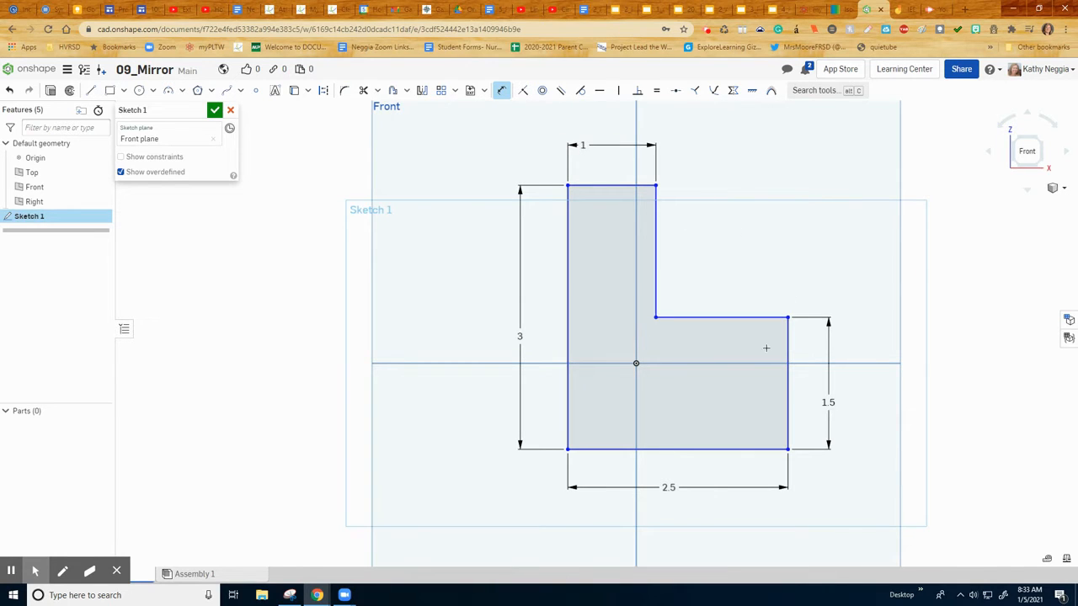
{"action": "left_click", "coordinate": [215, 111]}
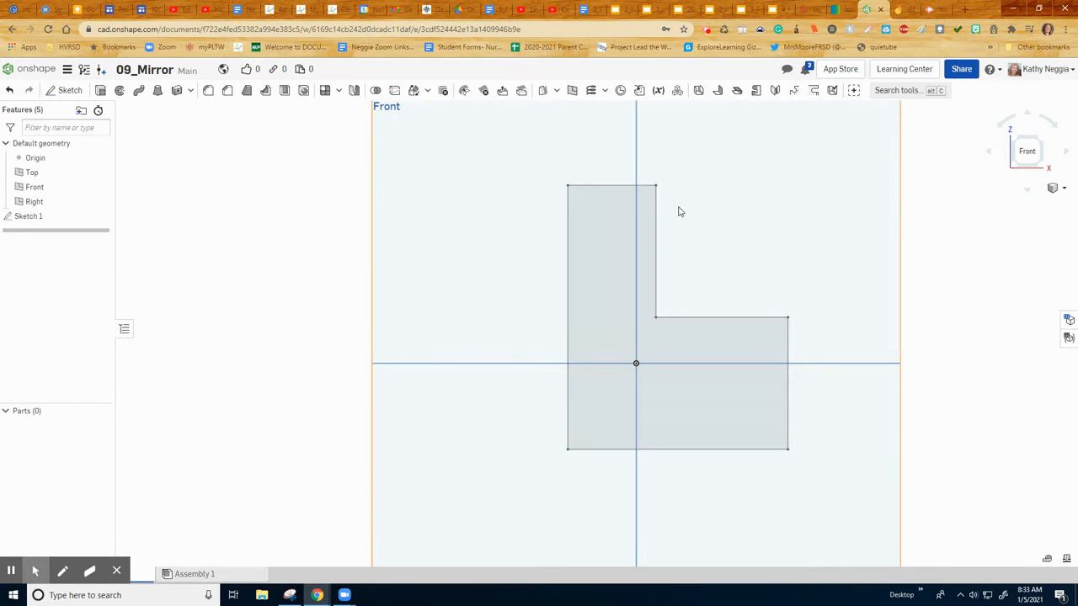
Extrude the L-shaped region as a new solid with a blind depth of 2 in.
{"action": "scroll", "coordinate": [709, 233], "scroll_direction": "up", "scroll_amount": 1}
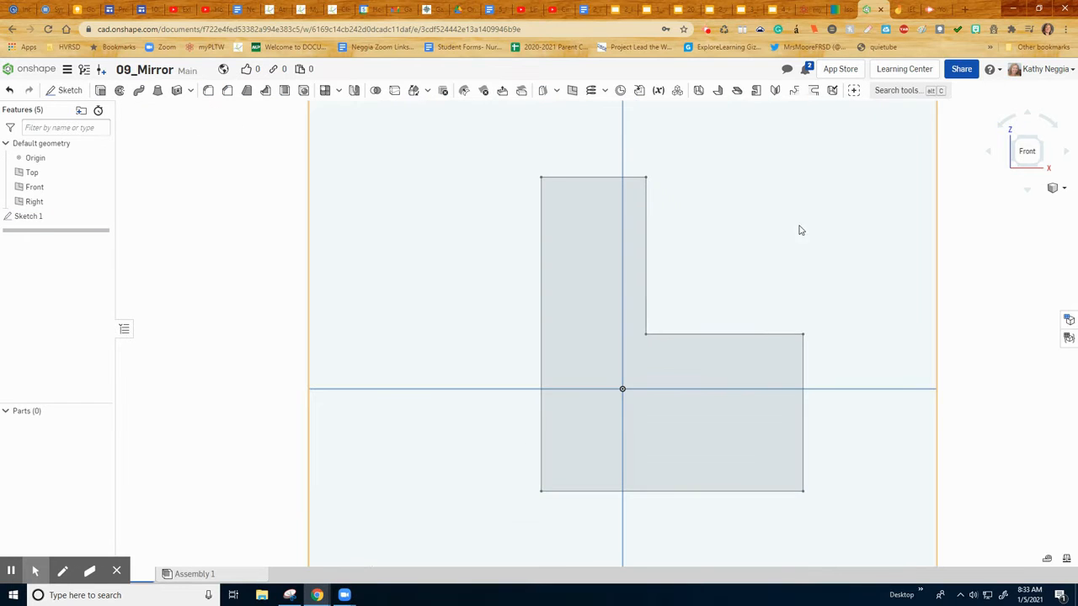
{"action": "left_click", "coordinate": [1041, 141]}
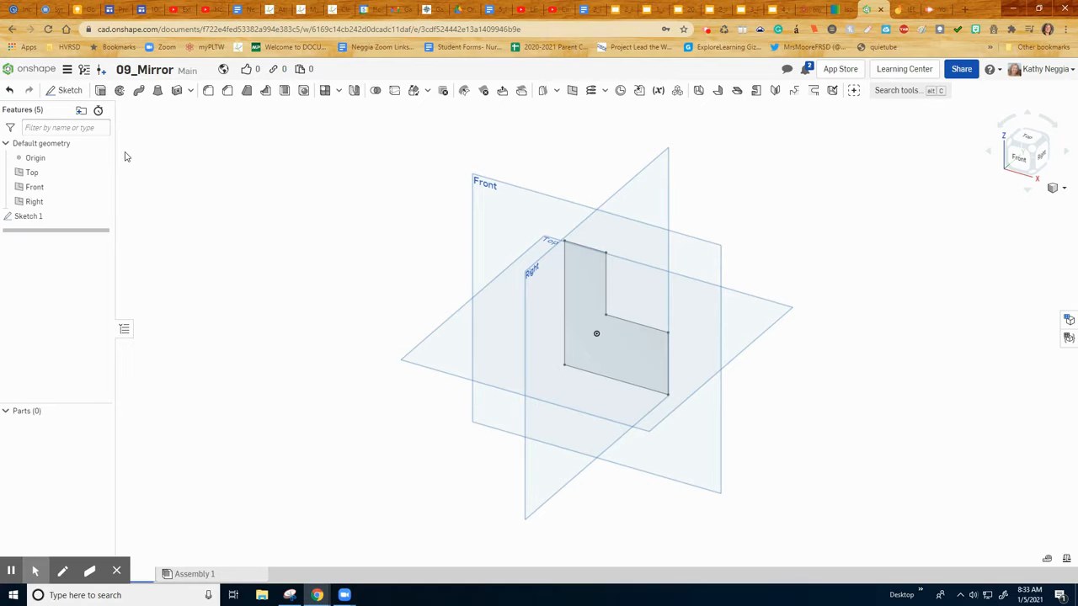
{"action": "key", "text": "shift+e"}
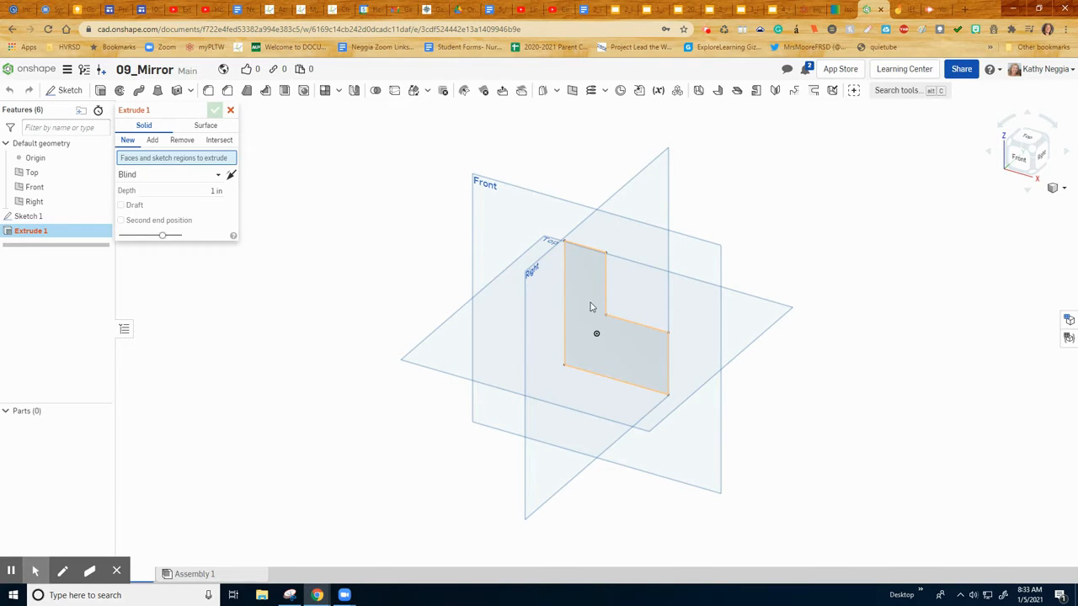
{"action": "left_click", "coordinate": [590, 305]}
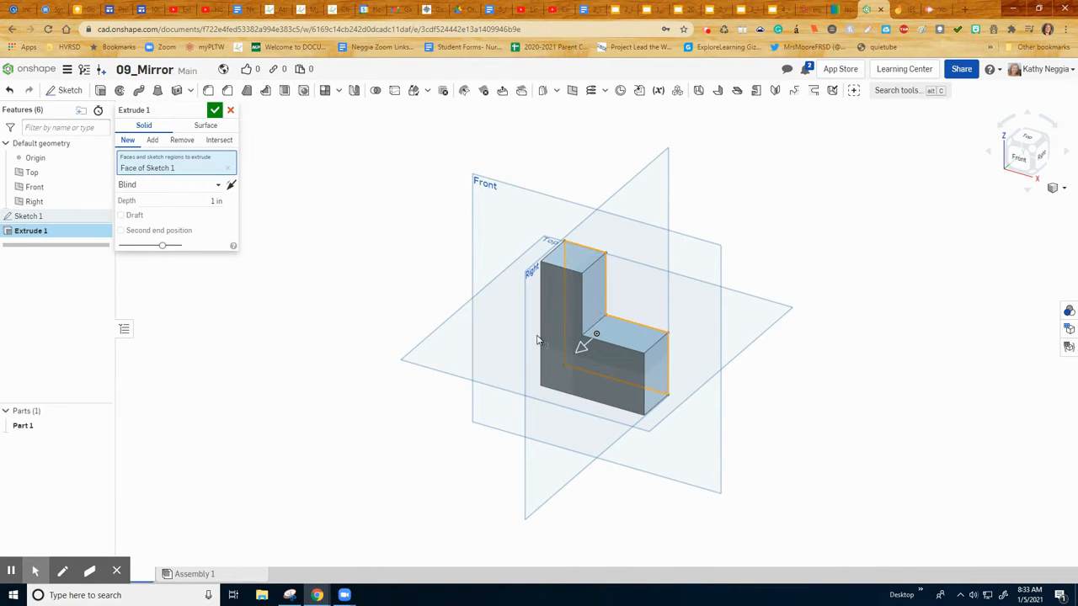
{"action": "left_click", "coordinate": [216, 201]}
{"action": "left_click_drag", "start_coordinate": [581, 347], "coordinate": [557, 368]}
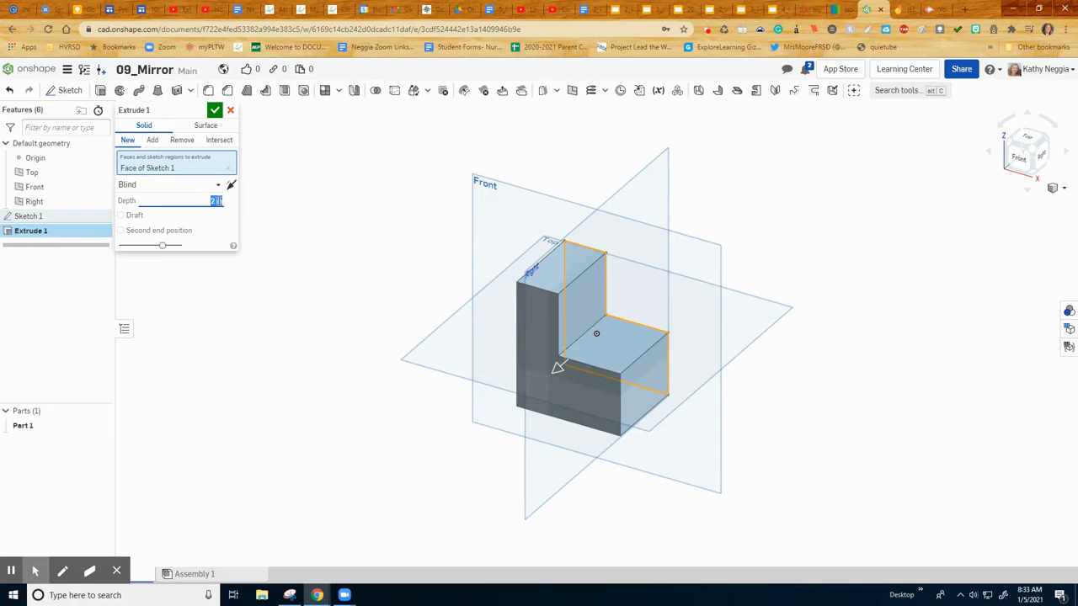
{"action": "left_click", "coordinate": [215, 111]}
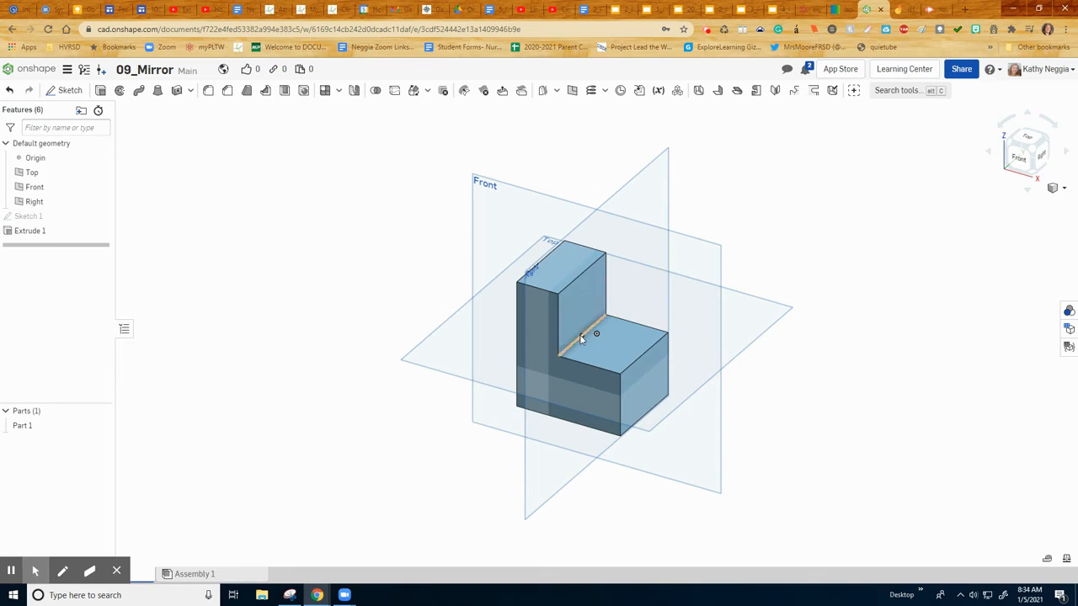
Start a sketch on the upward face of the block's lower step and draw a 1 in diameter circle near its middle.
{"action": "left_click", "coordinate": [638, 347]}
{"action": "left_click", "coordinate": [73, 96]}
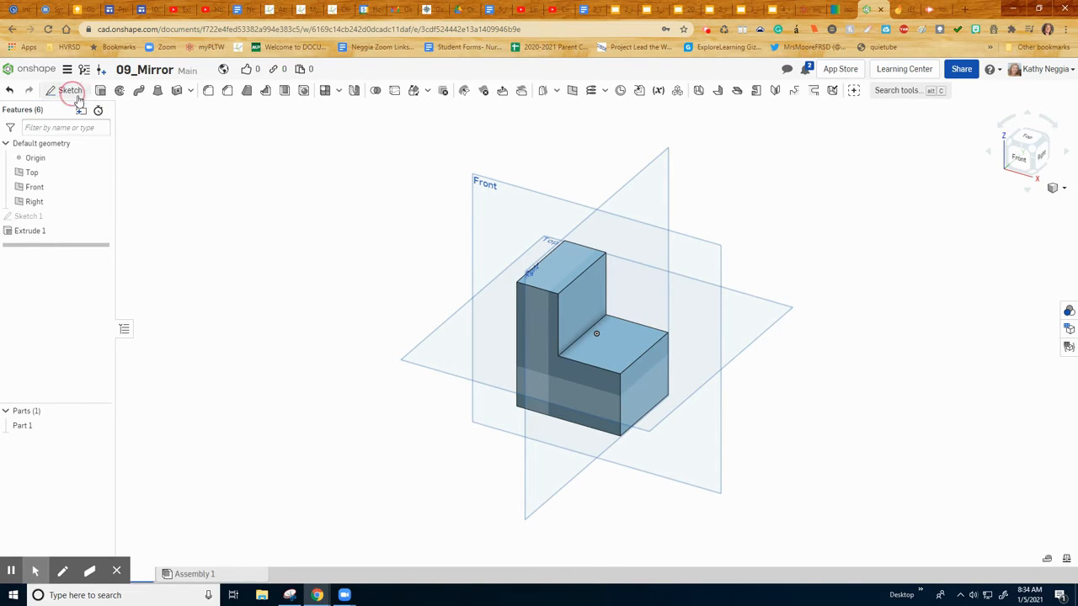
{"action": "left_click", "coordinate": [619, 353]}
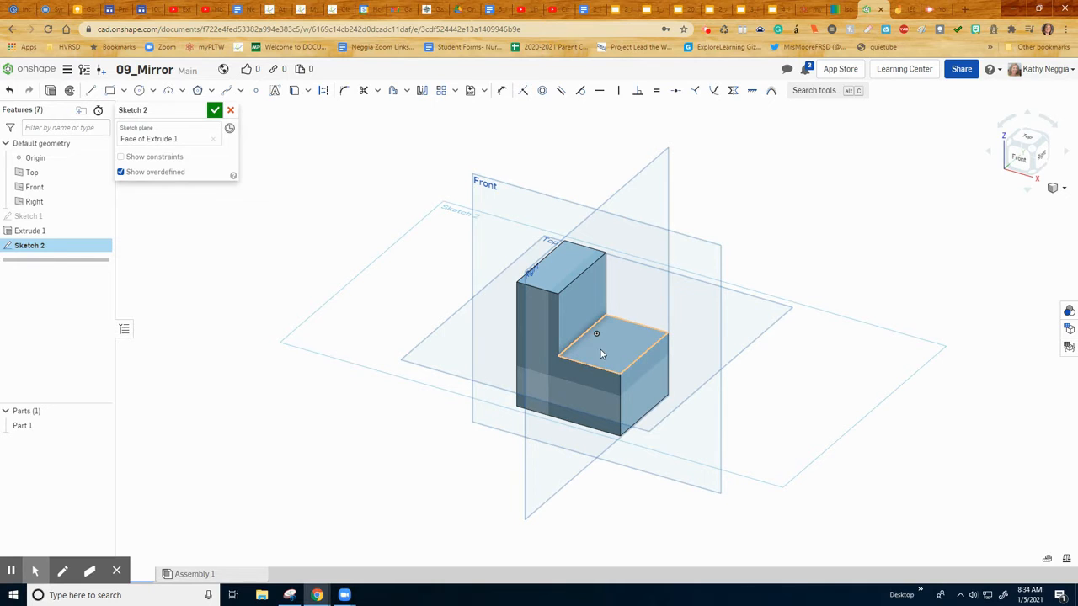
{"action": "right_click", "coordinate": [600, 352]}
{"action": "left_click", "coordinate": [641, 509]}
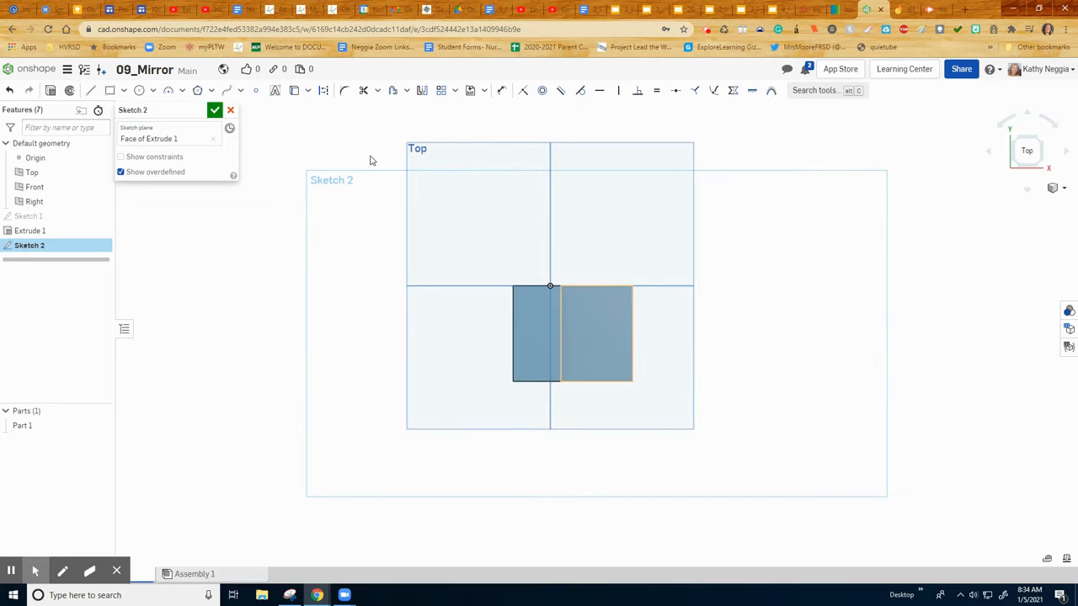
{"action": "left_click", "coordinate": [139, 92]}
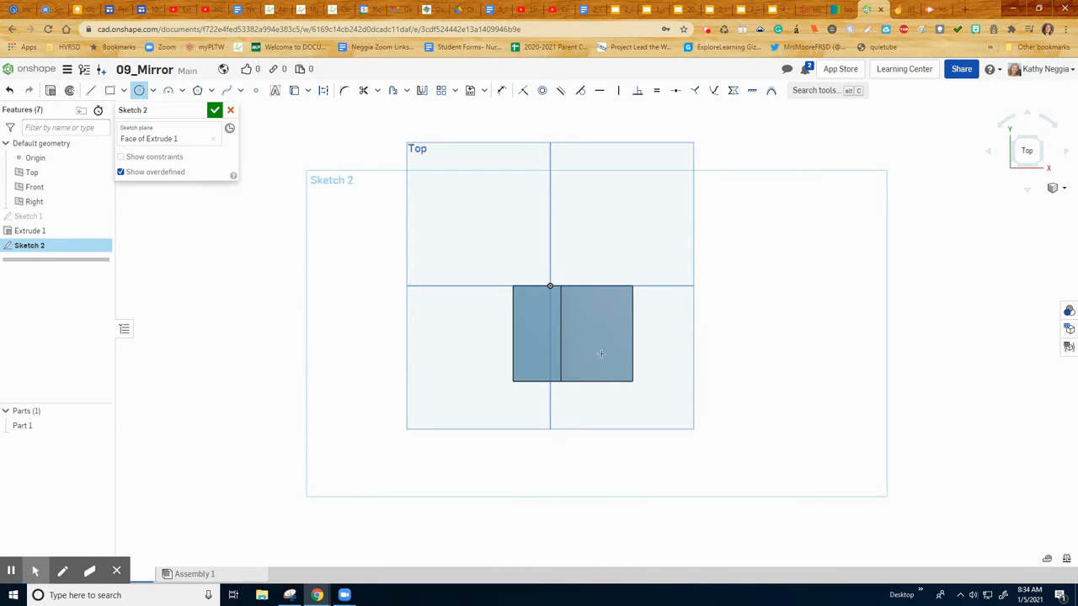
{"action": "left_click", "coordinate": [594, 334]}
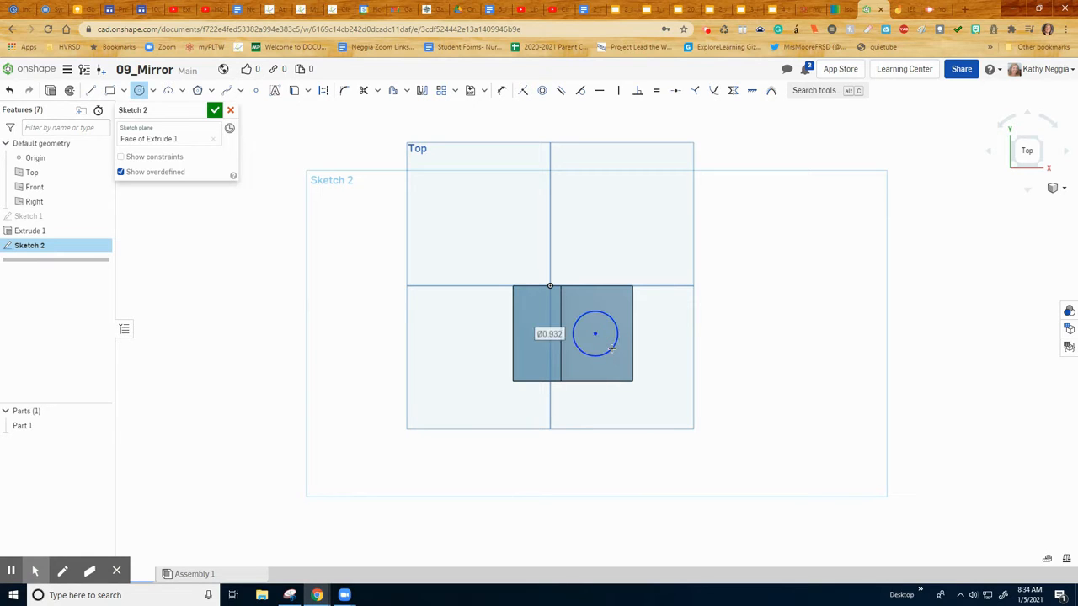
{"action": "type", "text": "1"}
{"action": "key", "text": "Return"}
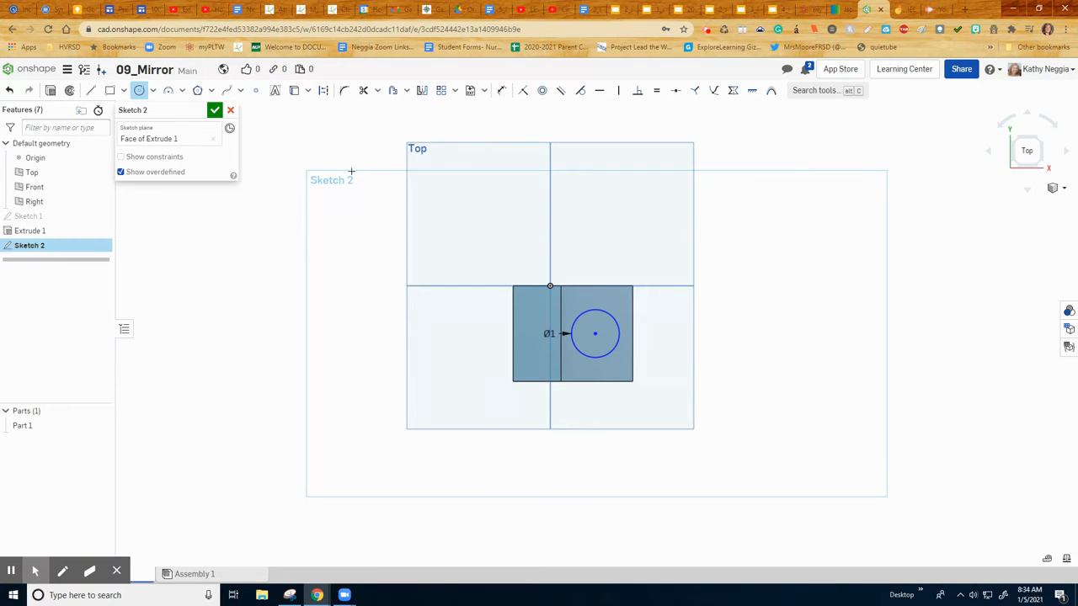
Dimension the circle's center 3/4 in from the lower step's outer edge.
{"action": "key", "text": "d"}
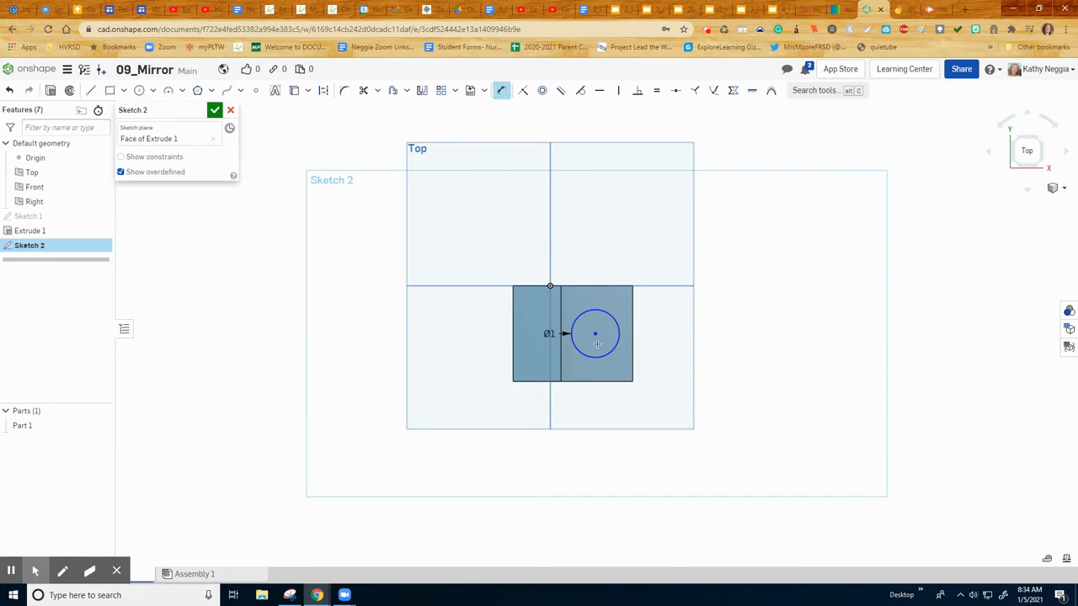
{"action": "left_click", "coordinate": [632, 336]}
{"action": "left_click_drag", "start_coordinate": [617, 266], "coordinate": [619, 264]}
{"action": "double_click", "coordinate": [617, 264]}
{"action": "type", "text": "3/4"}
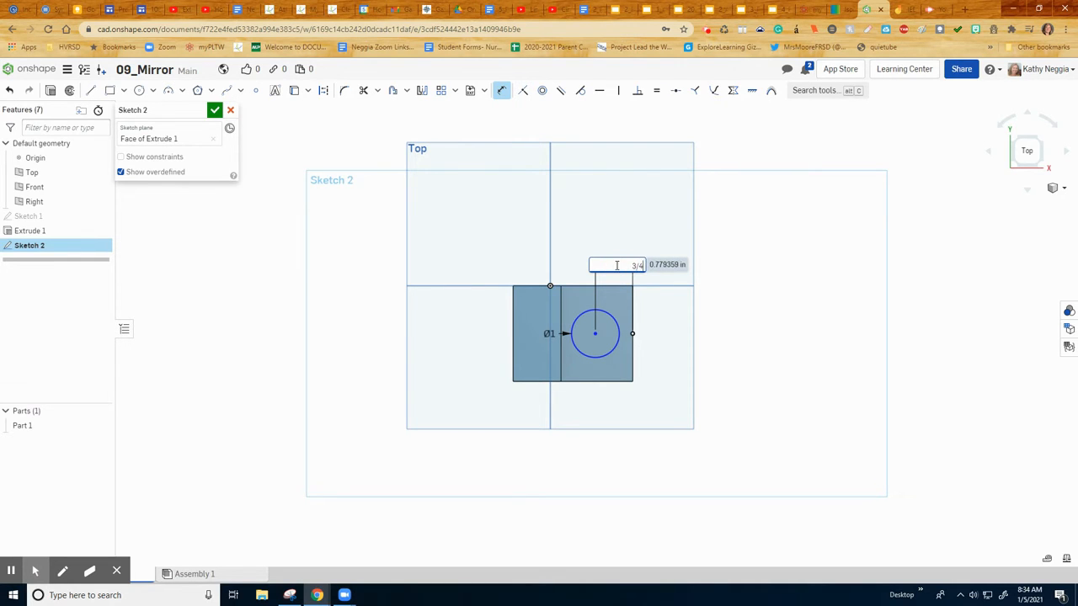
{"action": "key", "text": "Return"}
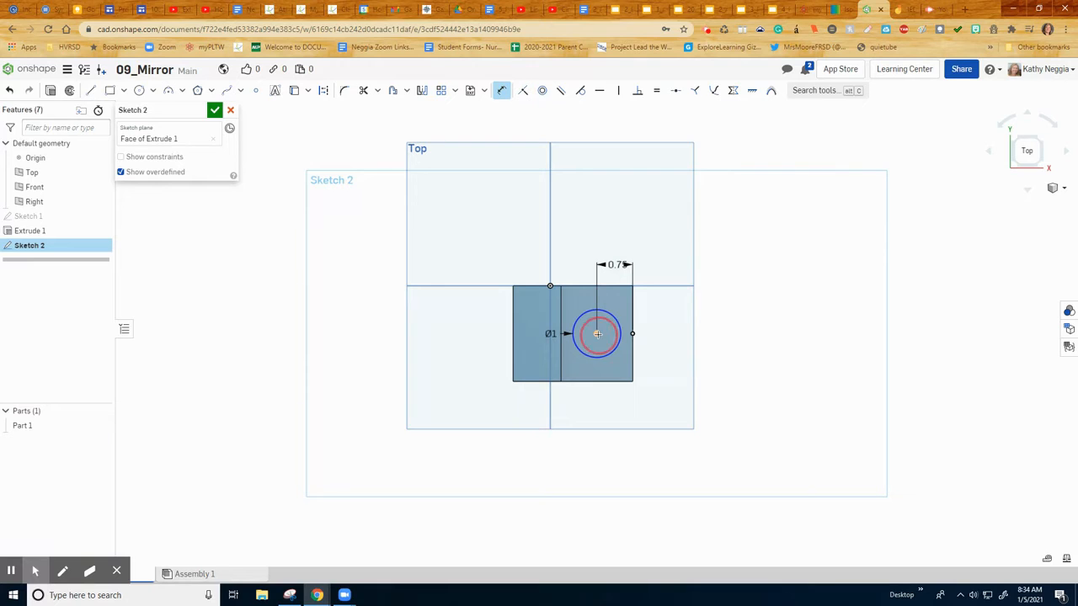
Dimension the circle's center 1 in from the step's edge along the origin and finish the sketch.
{"action": "left_click", "coordinate": [606, 286]}
{"action": "left_click", "coordinate": [674, 309]}
{"action": "left_click", "coordinate": [683, 310]}
{"action": "key", "text": "Return"}
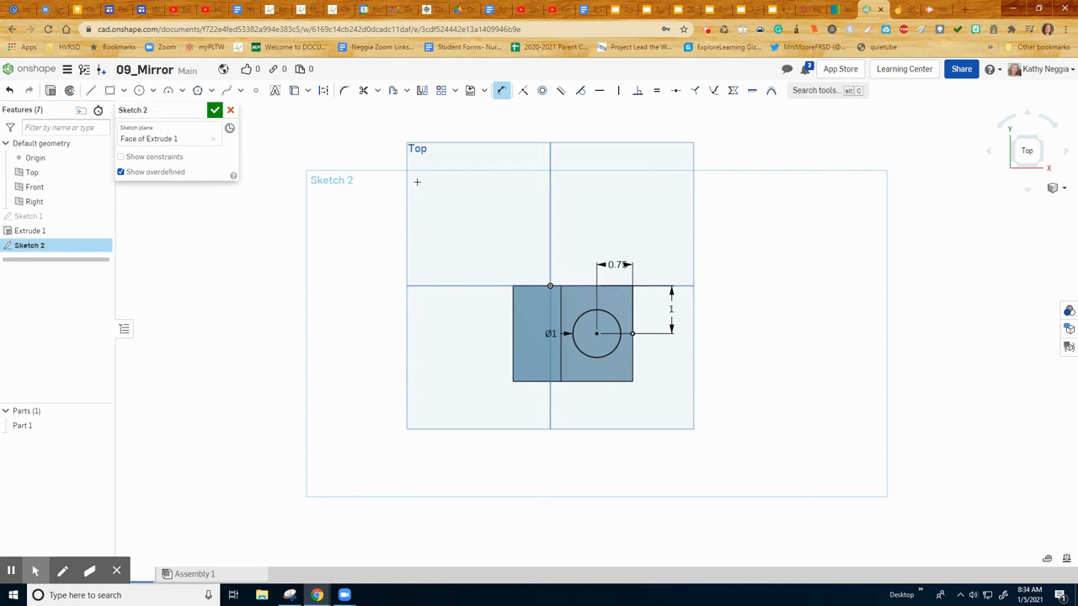
{"action": "left_click", "coordinate": [214, 110]}
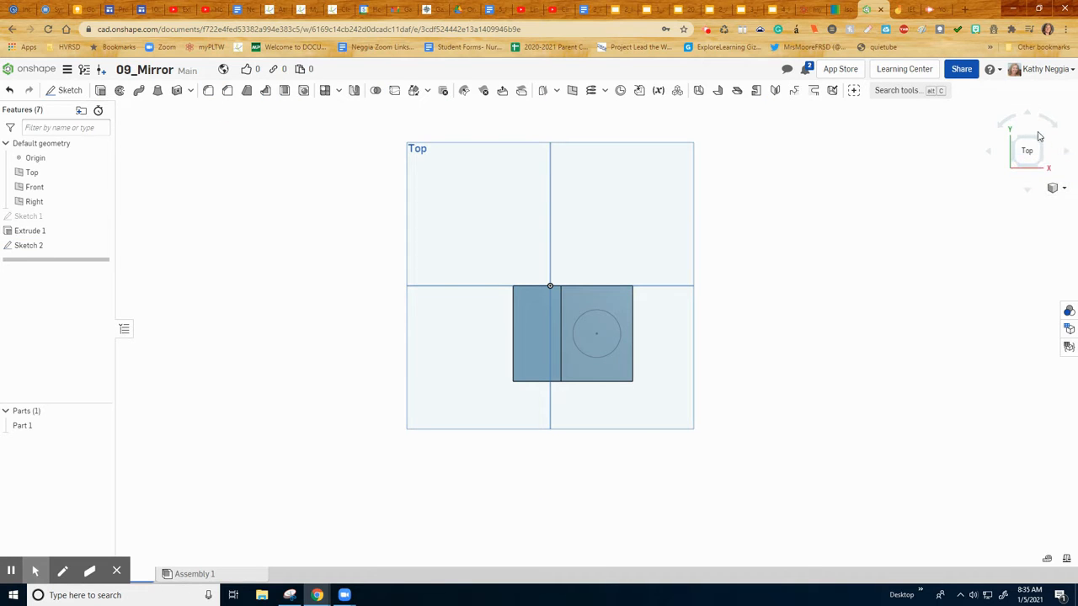
Start an extrusion of the circular region on the block's lower step.
{"action": "left_click", "coordinate": [1059, 188]}
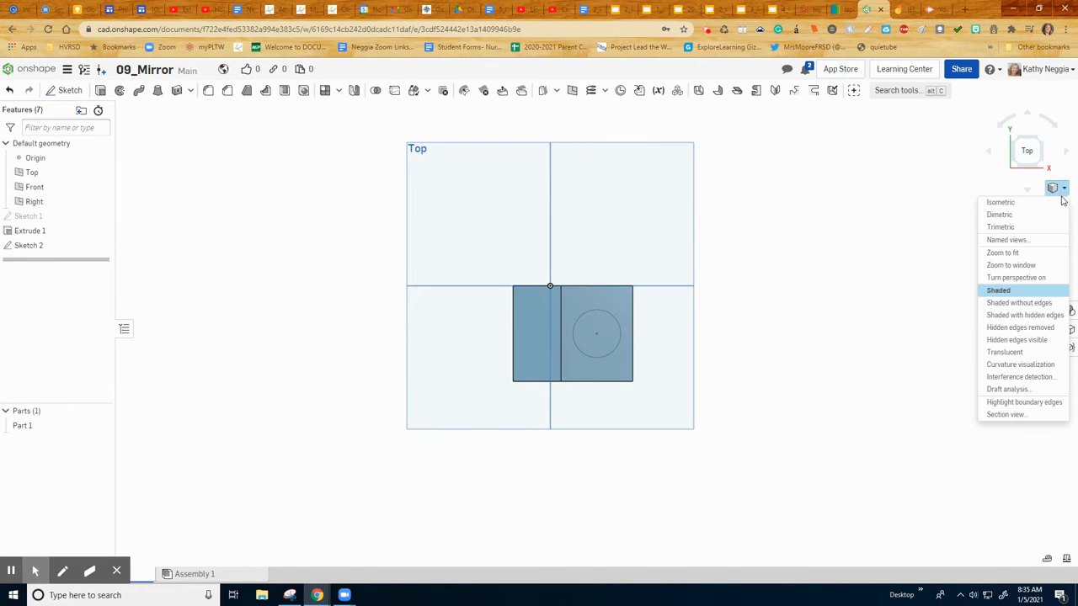
{"action": "left_click", "coordinate": [1017, 203]}
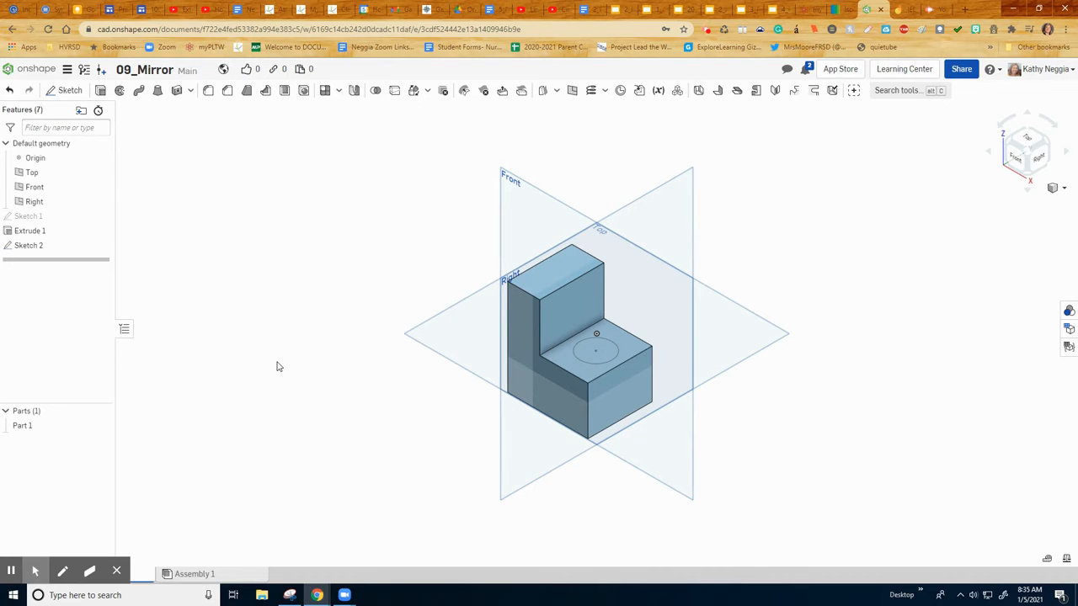
{"action": "key", "text": "shift+e"}
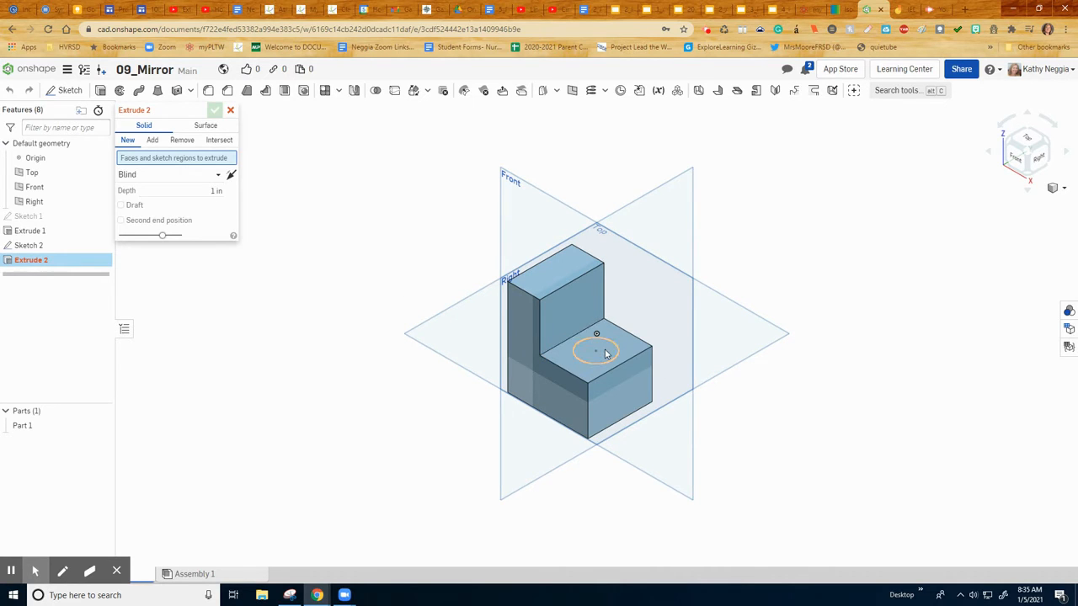
{"action": "left_click", "coordinate": [604, 353]}
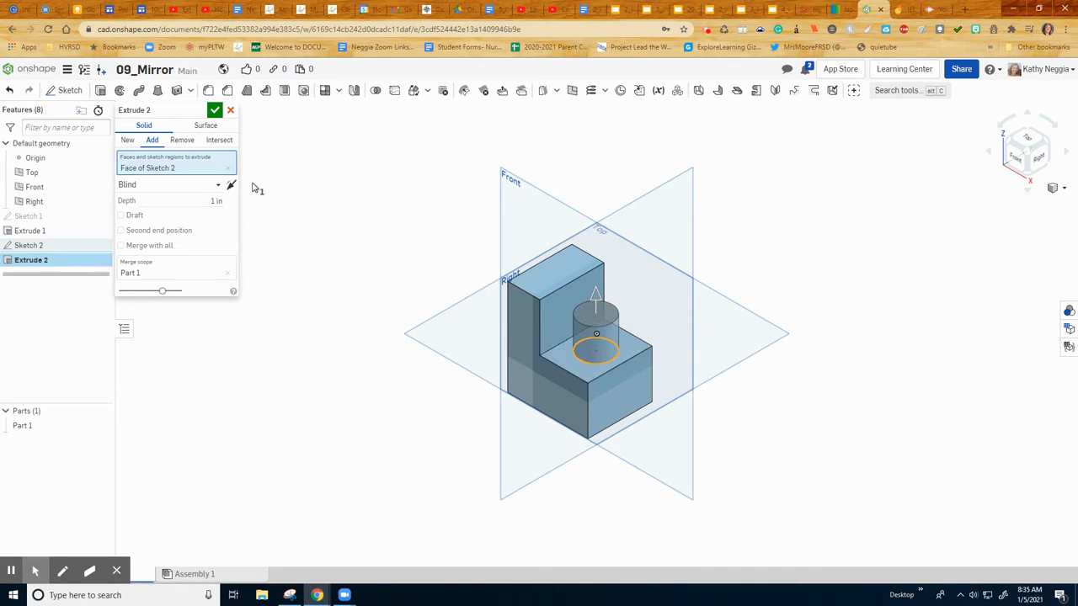
Try the Intersect, New and Add operations for the circle's extrusion.
{"action": "left_click", "coordinate": [220, 142]}
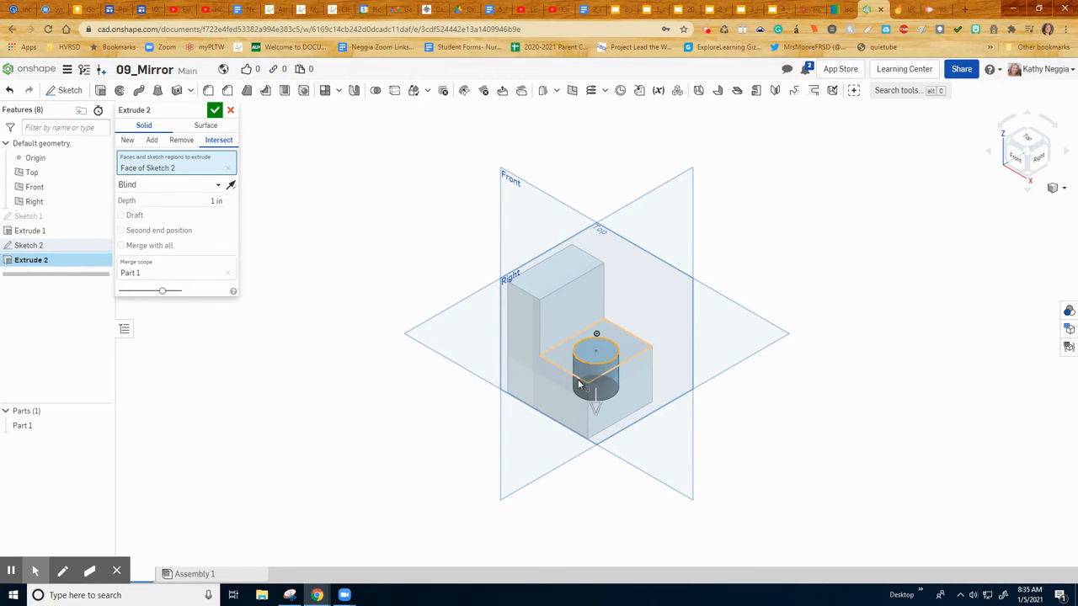
{"action": "left_click", "coordinate": [127, 140]}
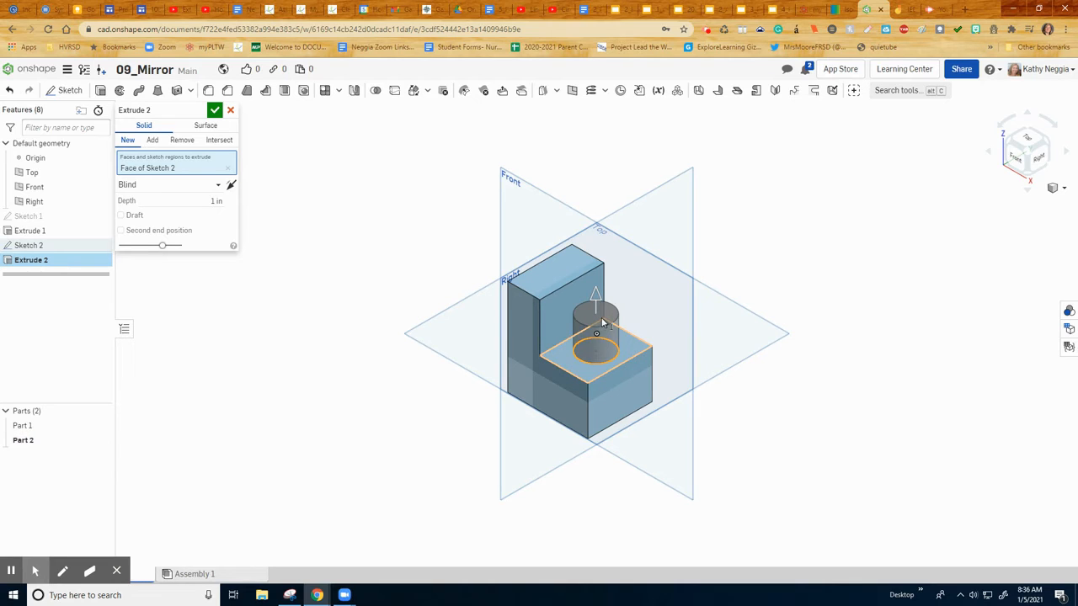
{"action": "left_click", "coordinate": [151, 139]}
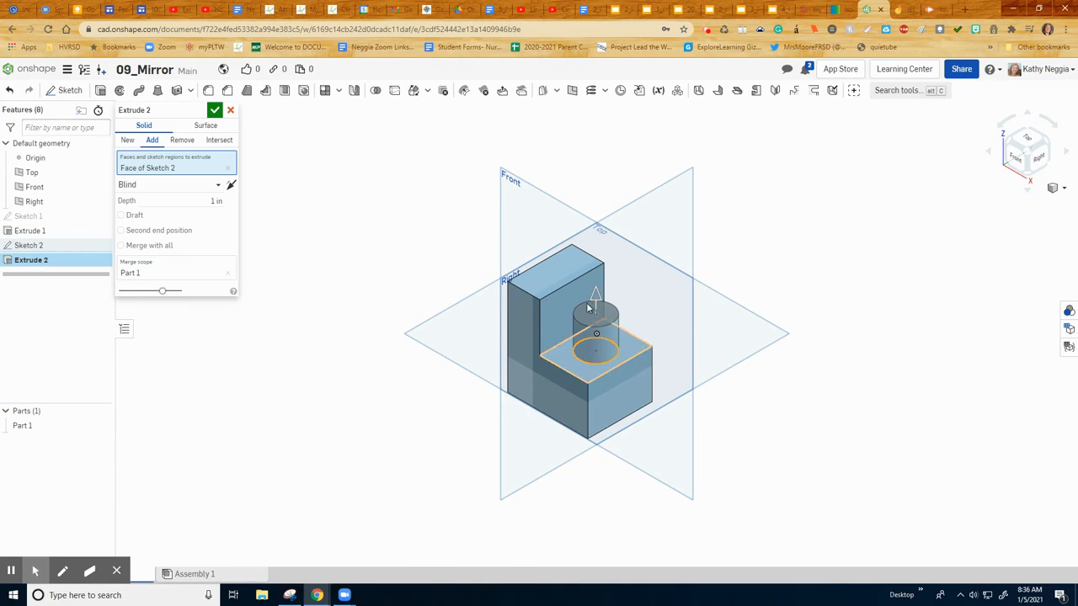
Cut the circle through the lower step with a blind Remove extrusion about 3.37 in deep.
{"action": "left_click", "coordinate": [186, 143]}
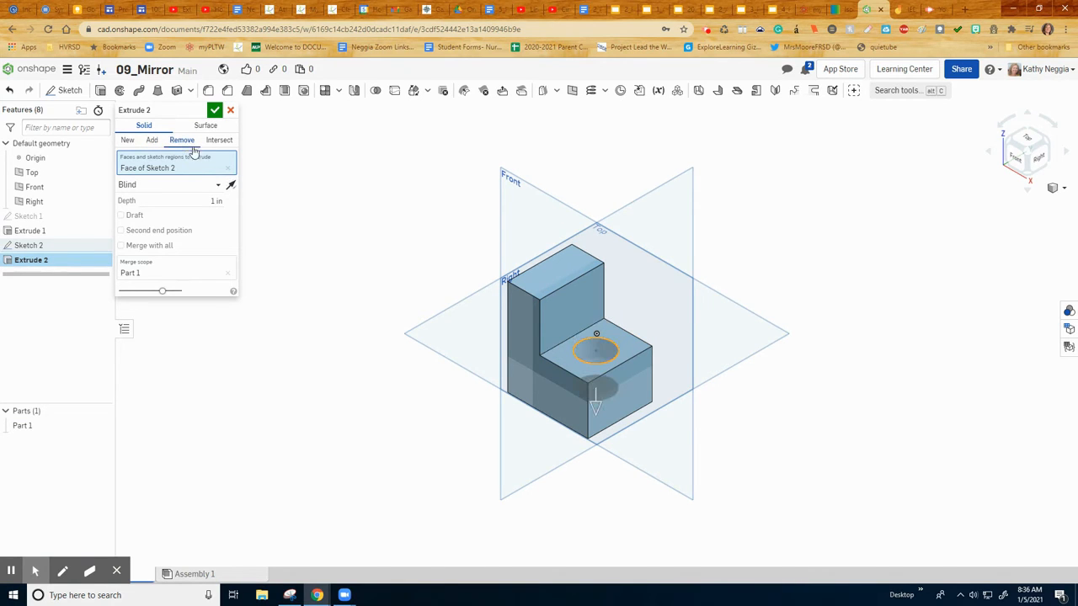
{"action": "right_click_drag", "start_coordinate": [678, 500], "coordinate": [686, 435]}
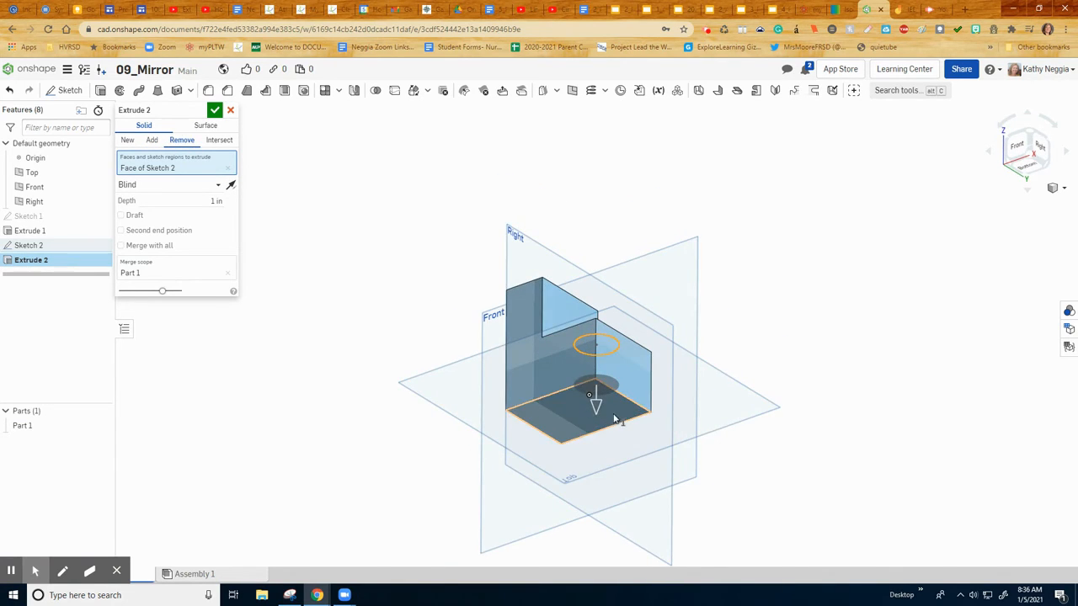
{"action": "left_click_drag", "start_coordinate": [596, 407], "coordinate": [595, 503]}
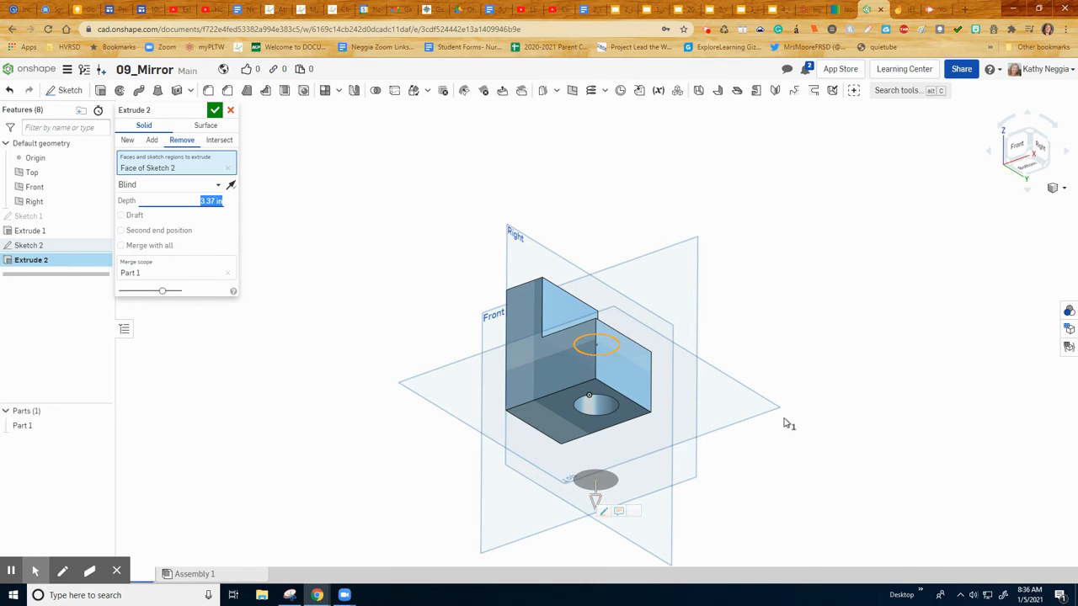
{"action": "left_click", "coordinate": [214, 110]}
Hide the Top, Front and Right default planes.
{"action": "right_click_drag", "start_coordinate": [693, 294], "coordinate": [682, 328]}
{"action": "left_click", "coordinate": [1062, 189]}
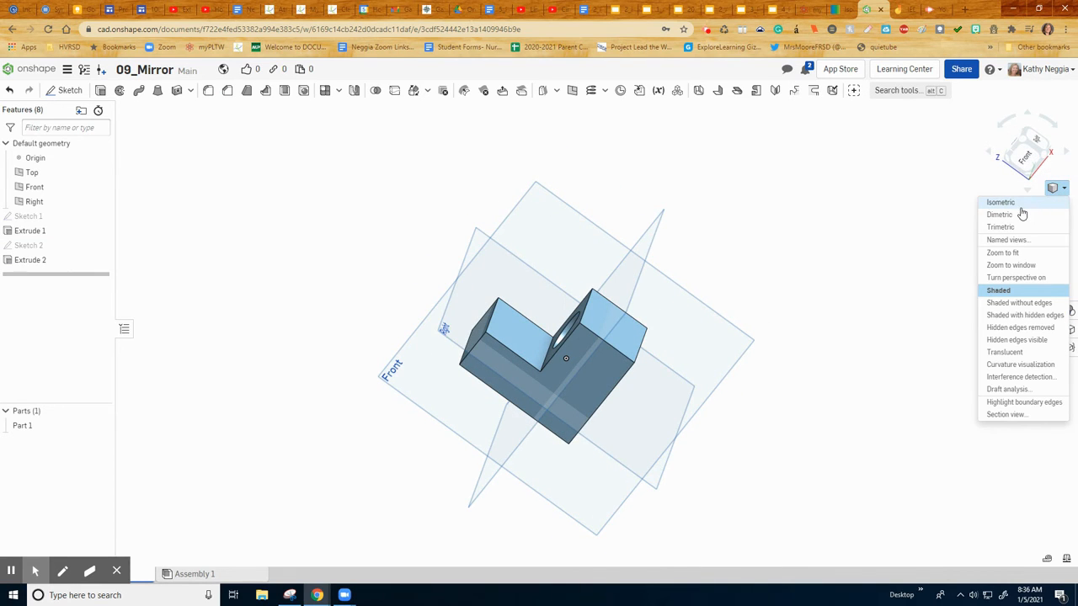
{"action": "left_click", "coordinate": [1019, 205]}
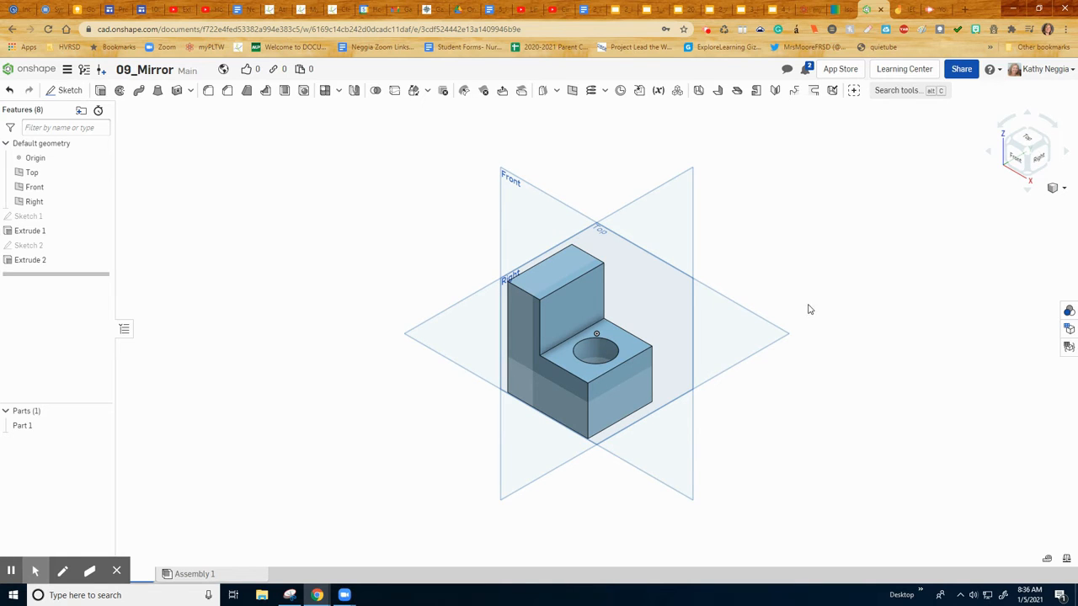
{"action": "left_click", "coordinate": [100, 173]}
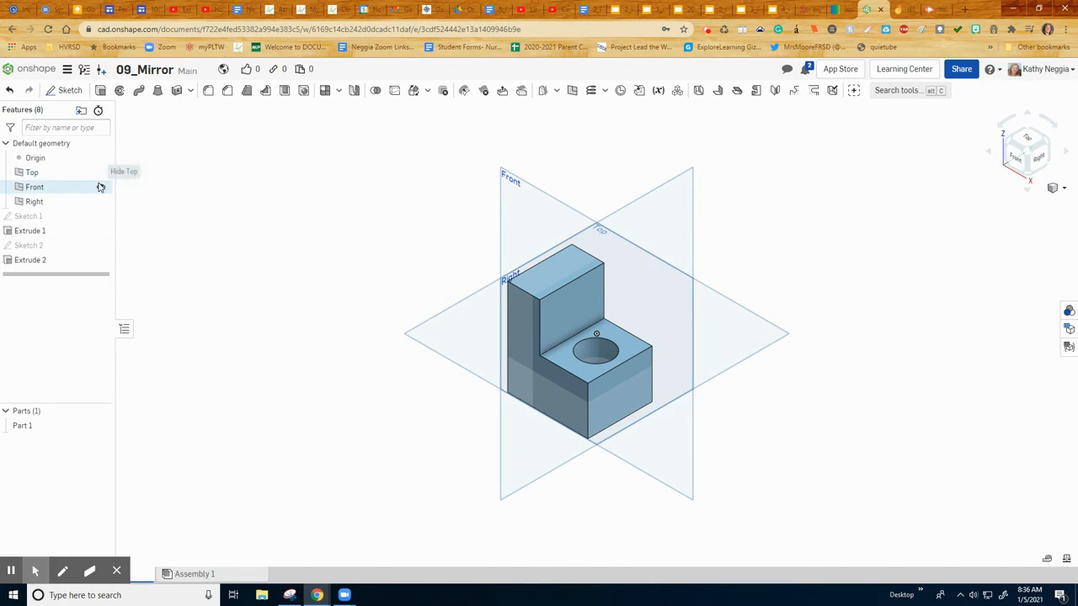
{"action": "left_click", "coordinate": [100, 187]}
{"action": "left_click", "coordinate": [101, 201]}
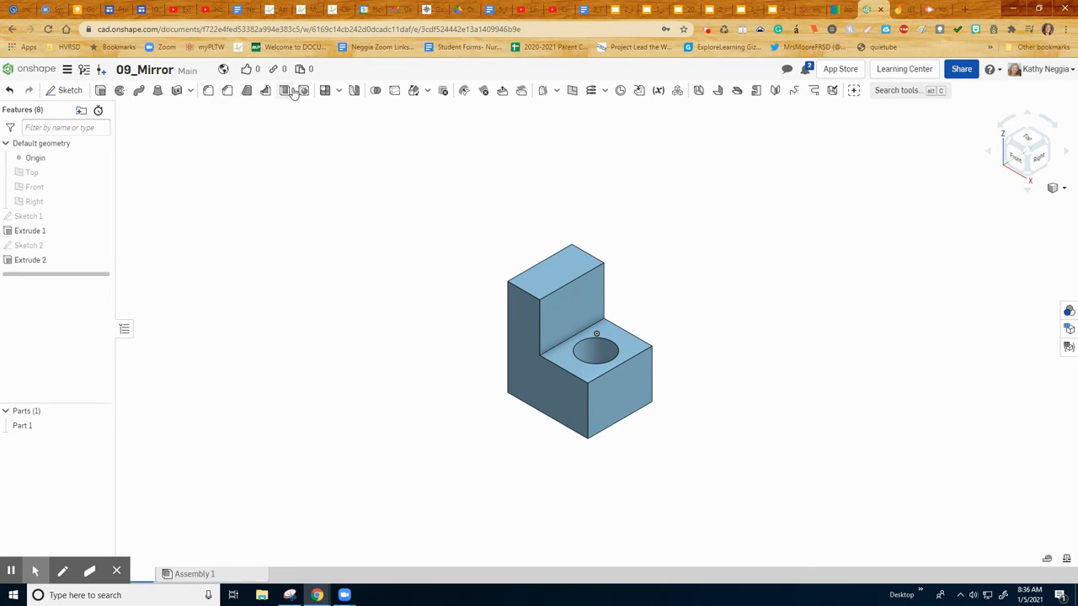
Set up a part mirror of the L-shaped block across its tall outer back face.
{"action": "left_click", "coordinate": [355, 91]}
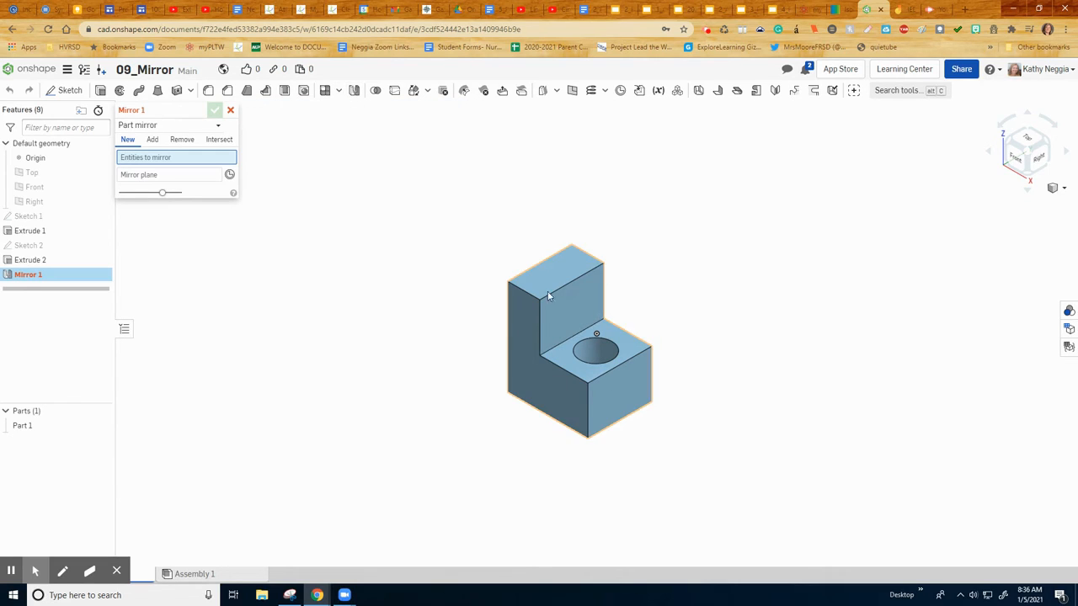
{"action": "left_click", "coordinate": [527, 319]}
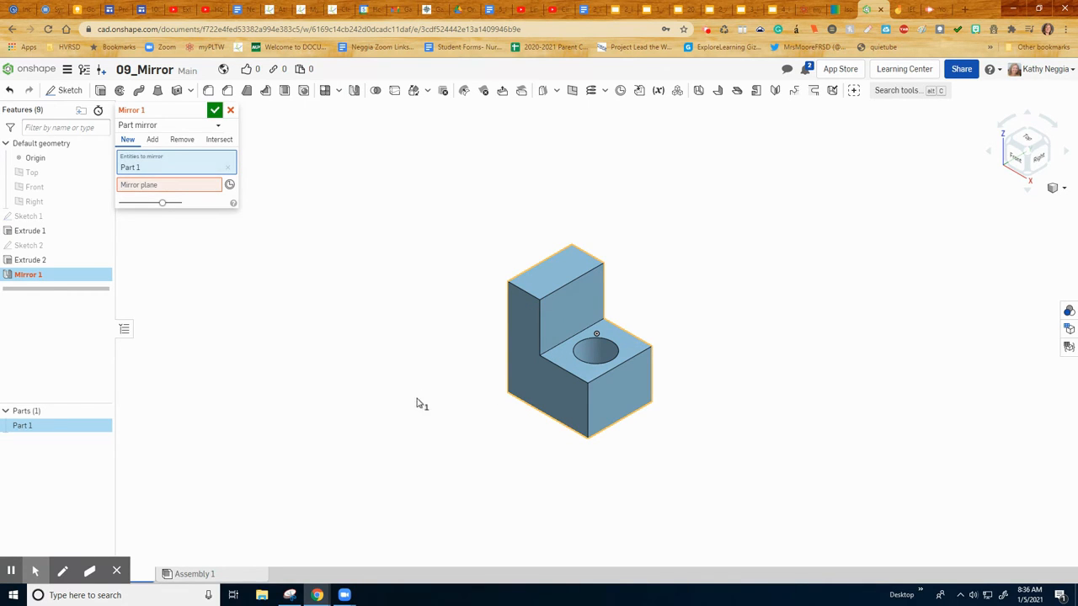
{"action": "right_click_drag", "start_coordinate": [405, 407], "coordinate": [486, 438]}
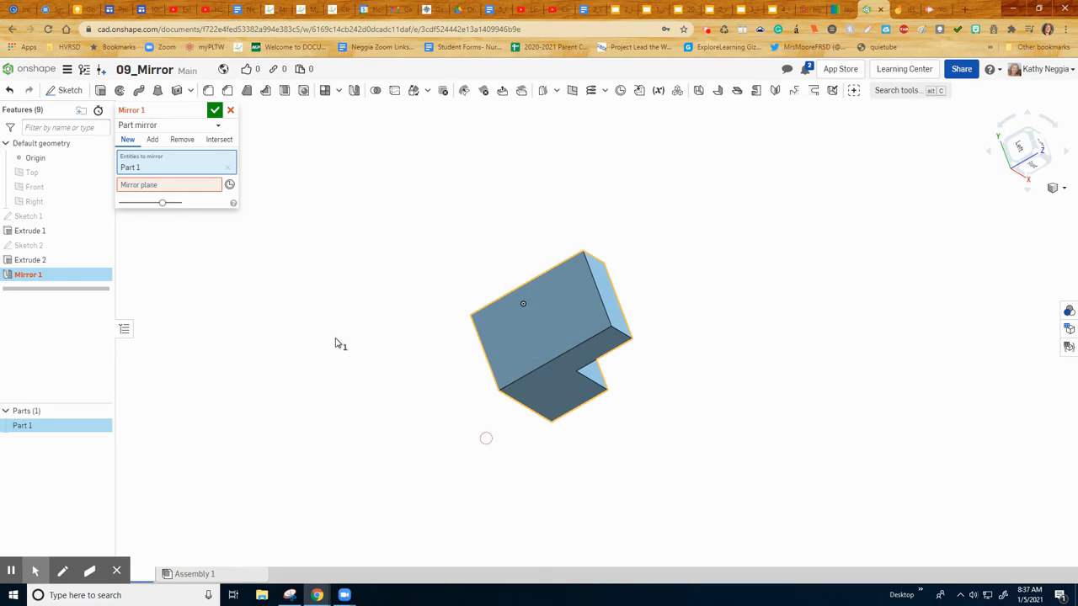
{"action": "left_click", "coordinate": [147, 186]}
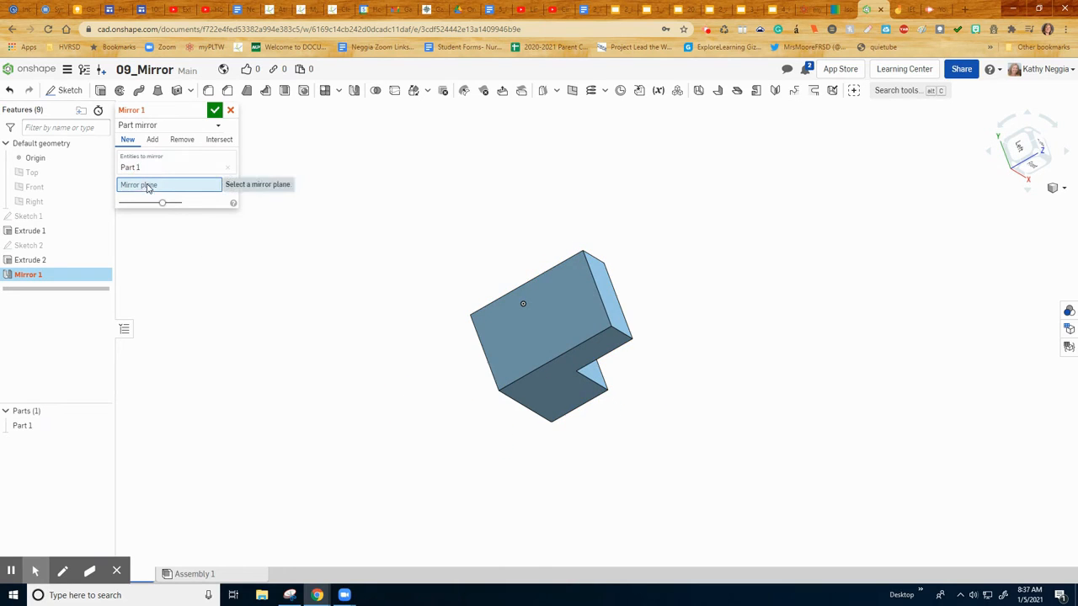
{"action": "left_click", "coordinate": [559, 326]}
{"action": "right_click_drag", "start_coordinate": [635, 409], "coordinate": [585, 358]}
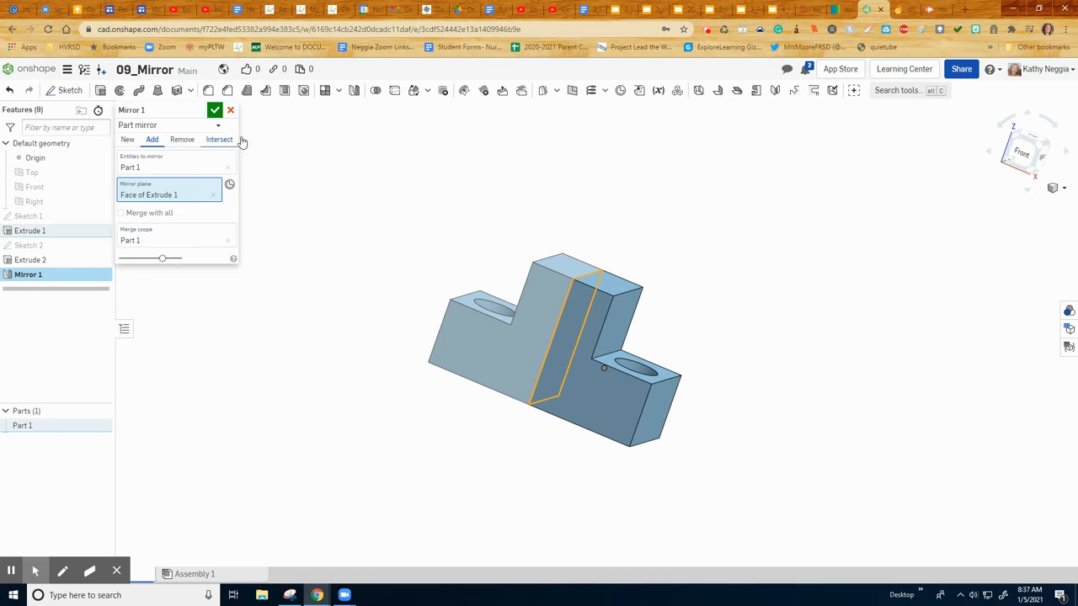
Try the Remove, Intersect and Add operations for the part mirror.
{"action": "left_click", "coordinate": [180, 143]}
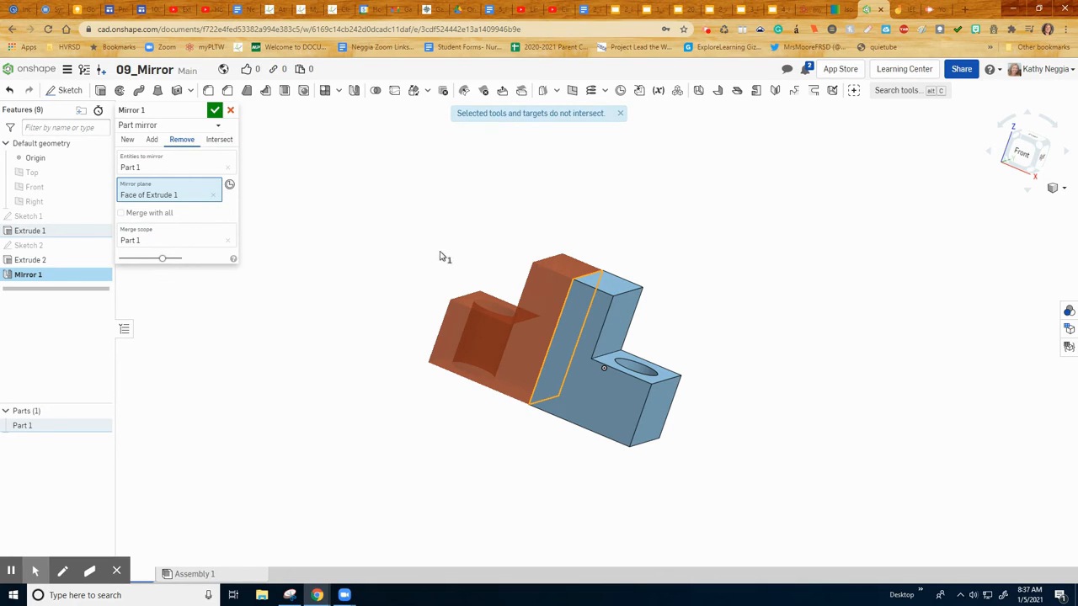
{"action": "left_click", "coordinate": [220, 142]}
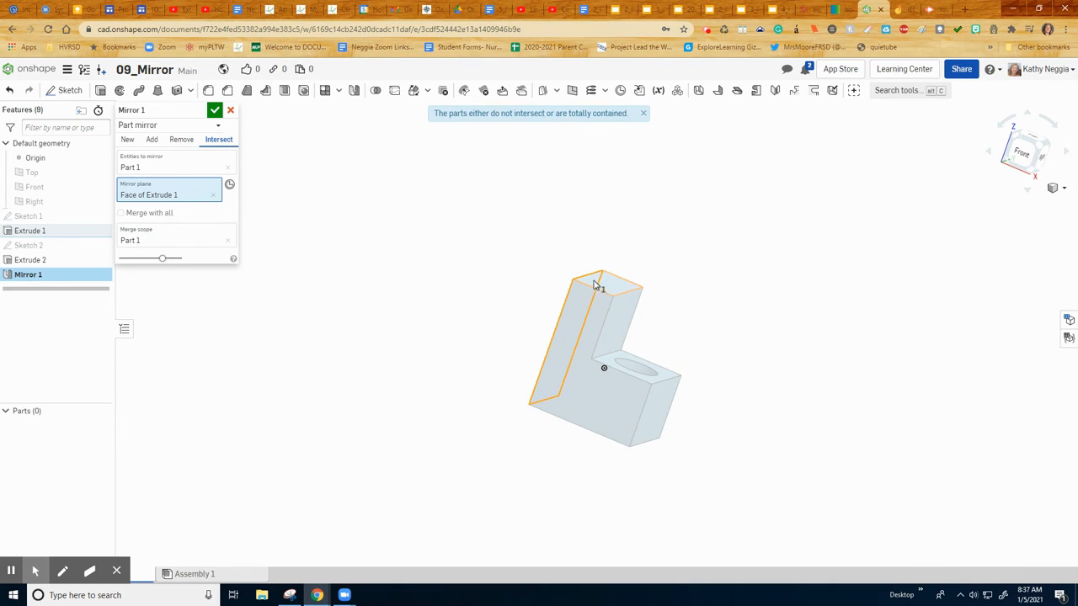
{"action": "left_click", "coordinate": [152, 140]}
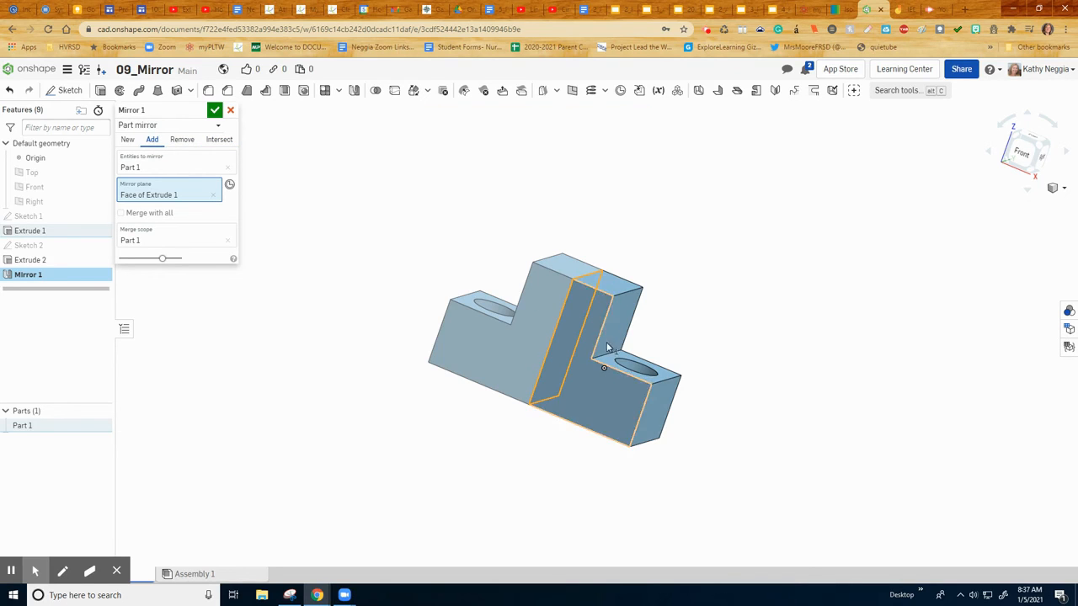
Create the mirrored block as a new separate part and finish the mirror.
{"action": "left_click", "coordinate": [128, 140]}
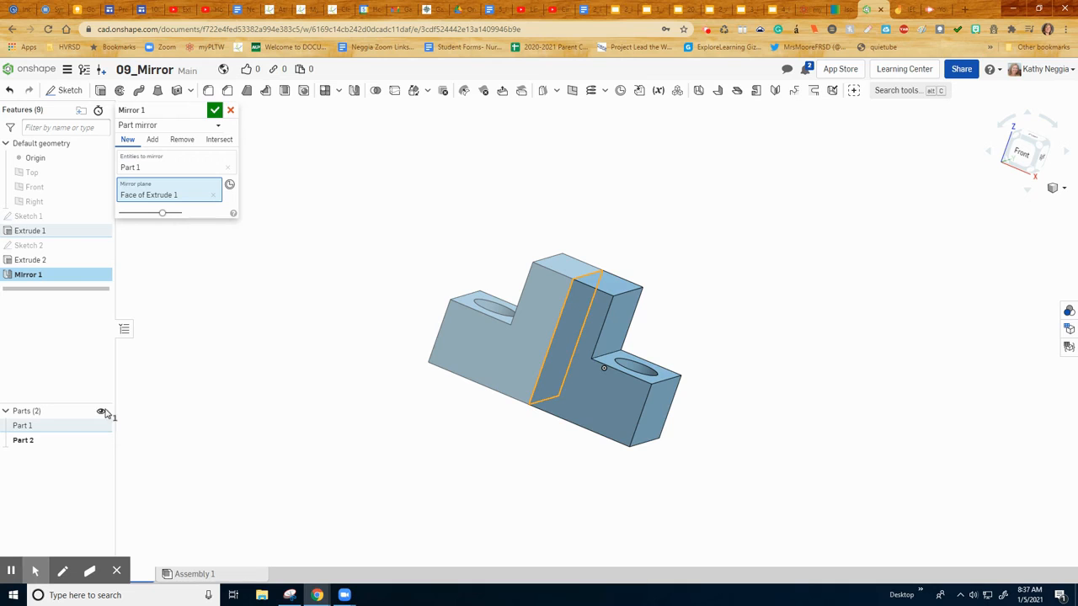
{"action": "left_click", "coordinate": [215, 111]}
{"action": "right_click_drag", "start_coordinate": [446, 396], "coordinate": [734, 199]}
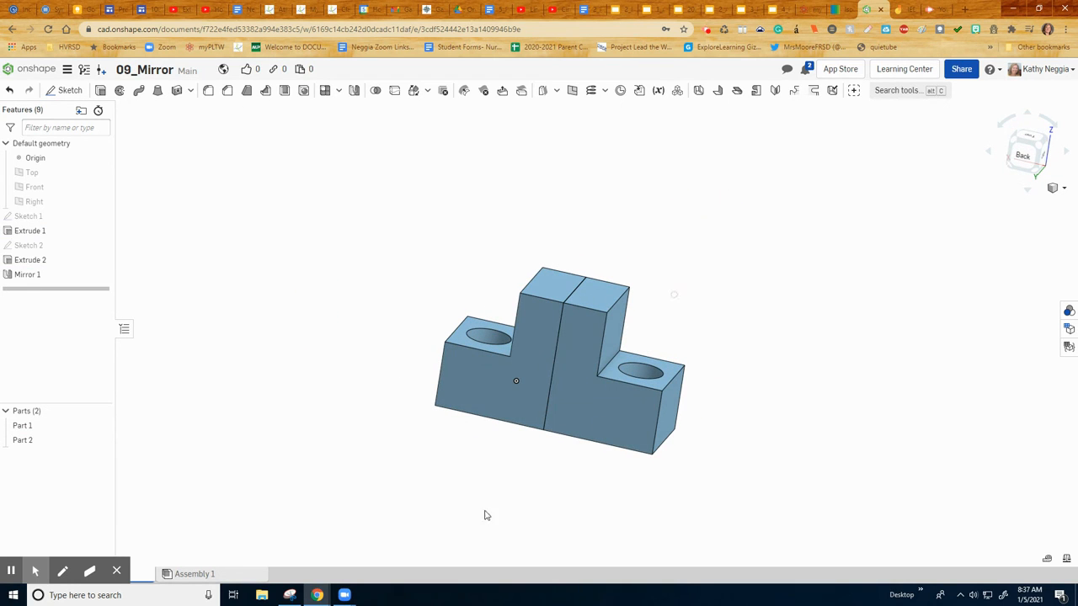
Change the appearance of Part 1 to pure blue (0000FF).
{"action": "left_click", "coordinate": [38, 428]}
{"action": "right_click", "coordinate": [38, 430]}
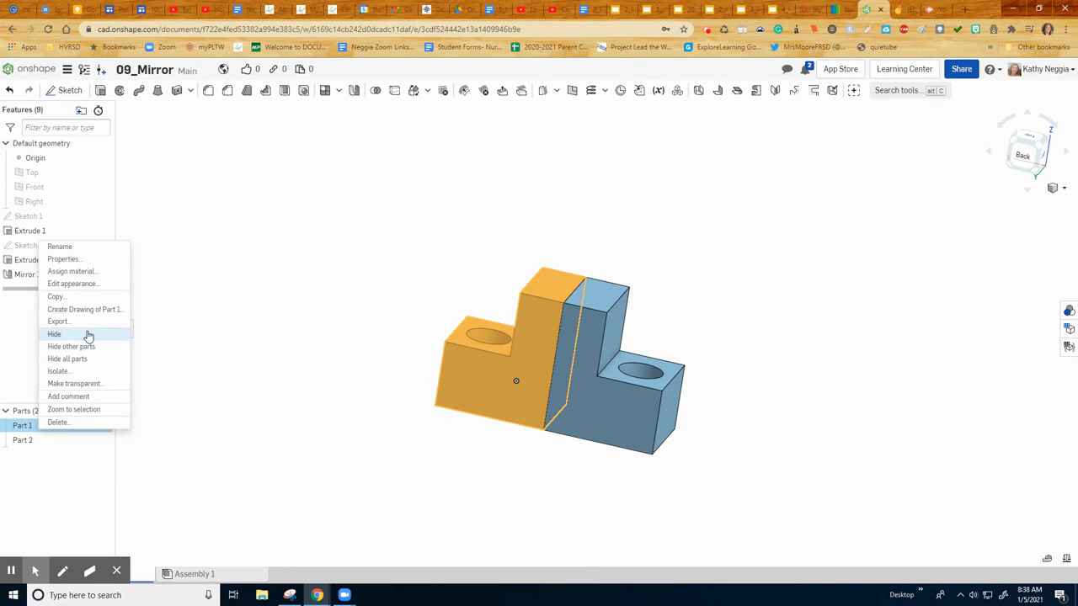
{"action": "left_click", "coordinate": [72, 284]}
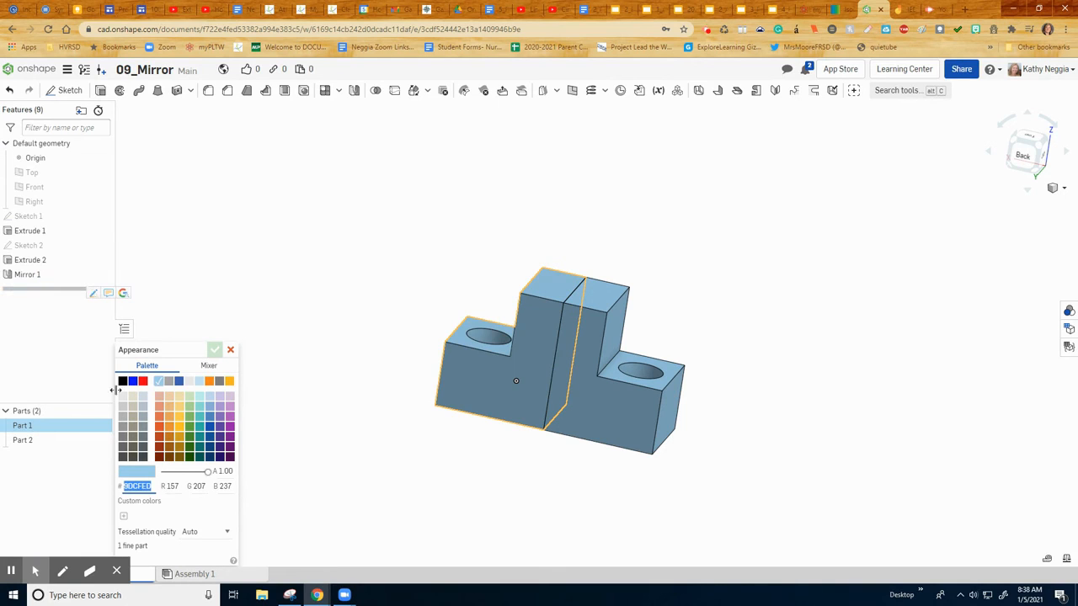
{"action": "left_click", "coordinate": [133, 382]}
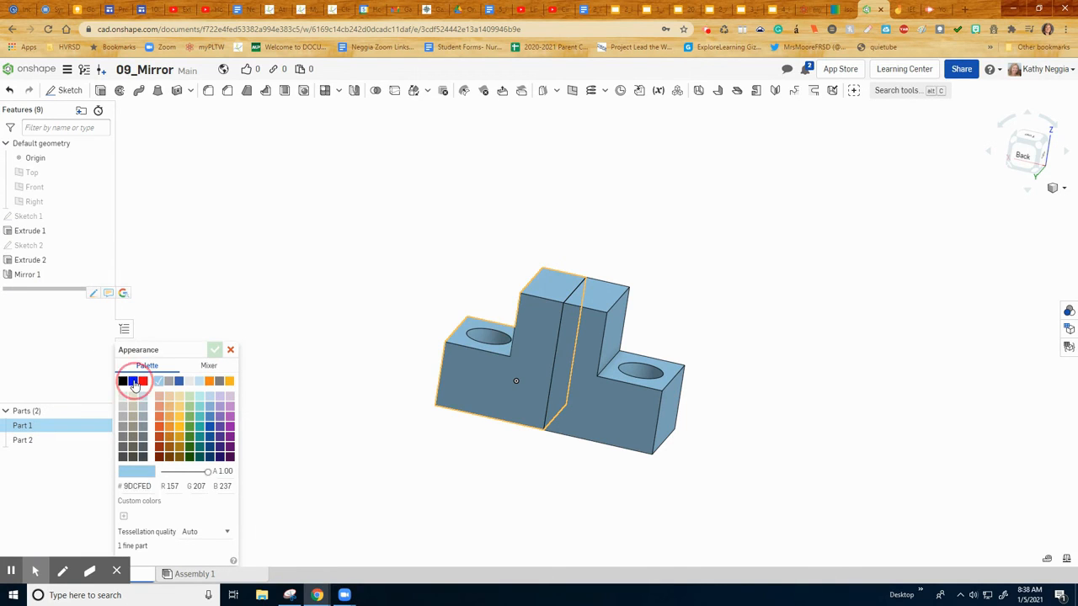
{"action": "left_click", "coordinate": [216, 350]}
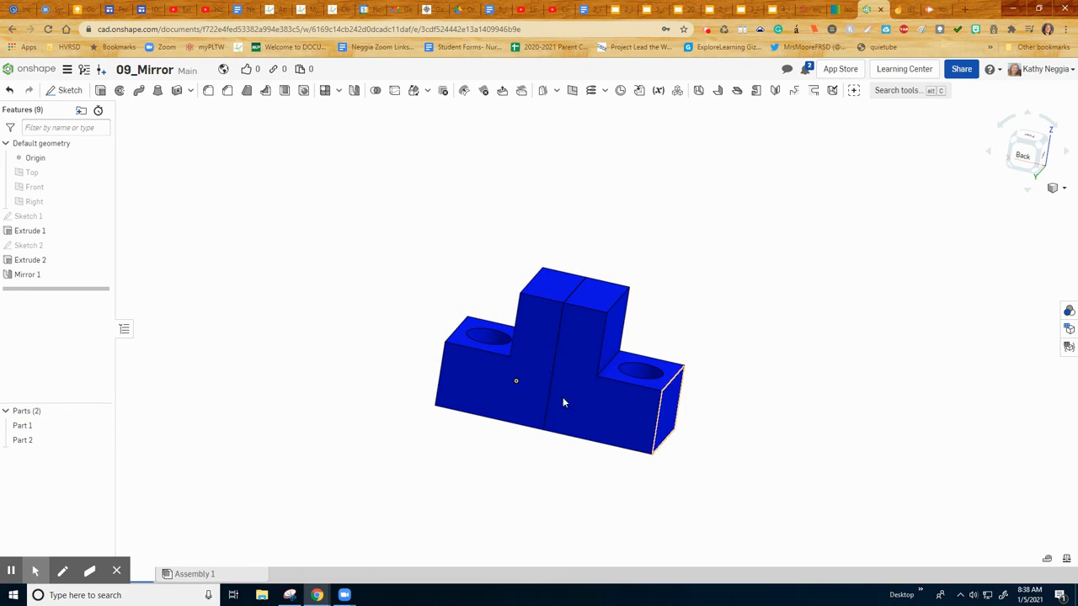
Change the appearance of Part 2 to orange-red (DD5228).
{"action": "left_click", "coordinate": [25, 441]}
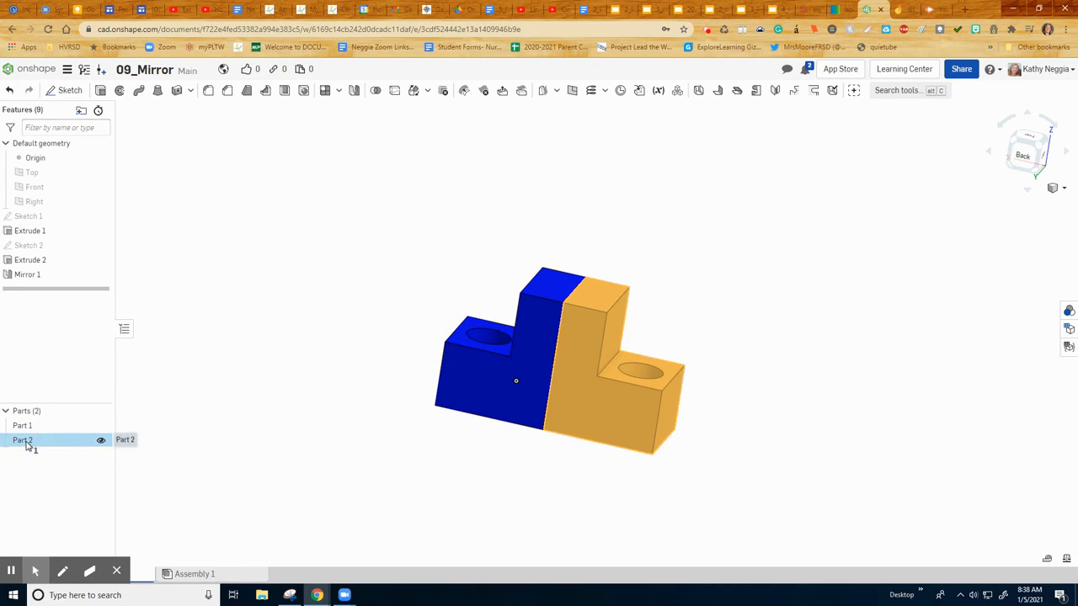
{"action": "right_click", "coordinate": [81, 444]}
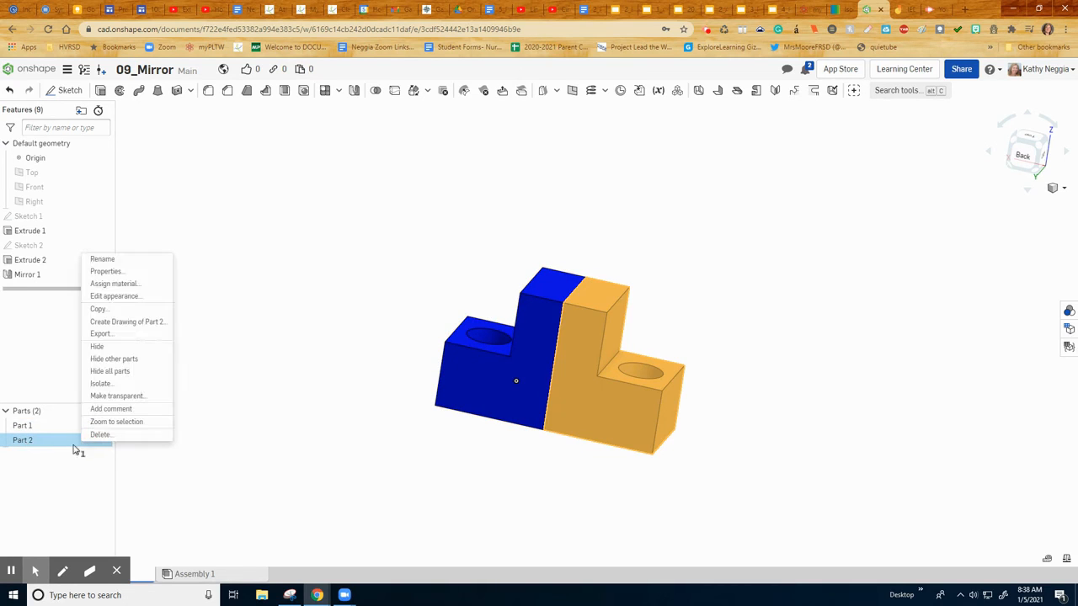
{"action": "left_click", "coordinate": [118, 296]}
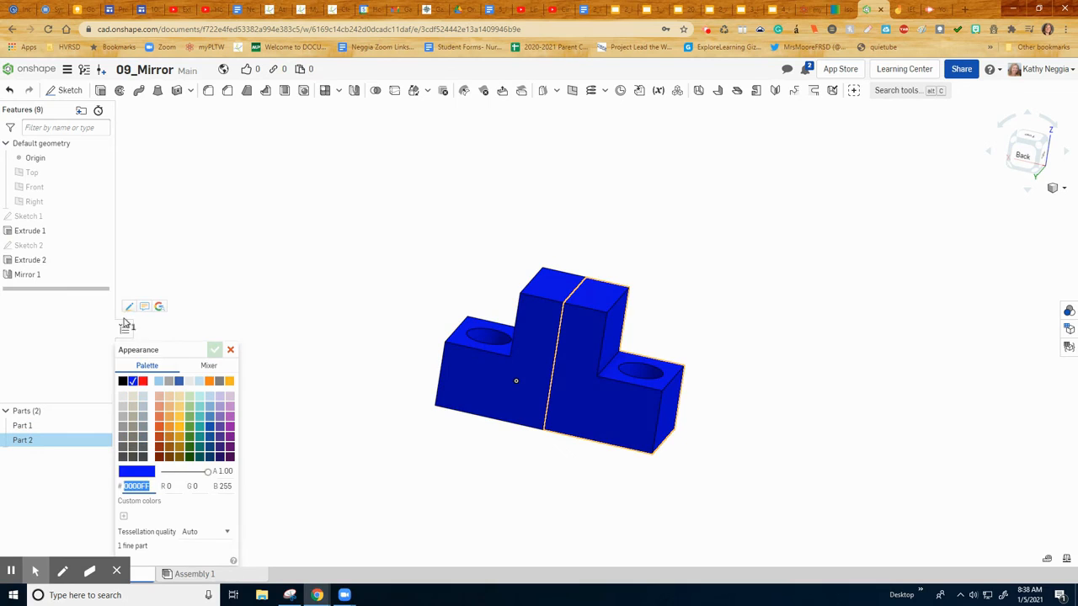
{"action": "left_click", "coordinate": [159, 429]}
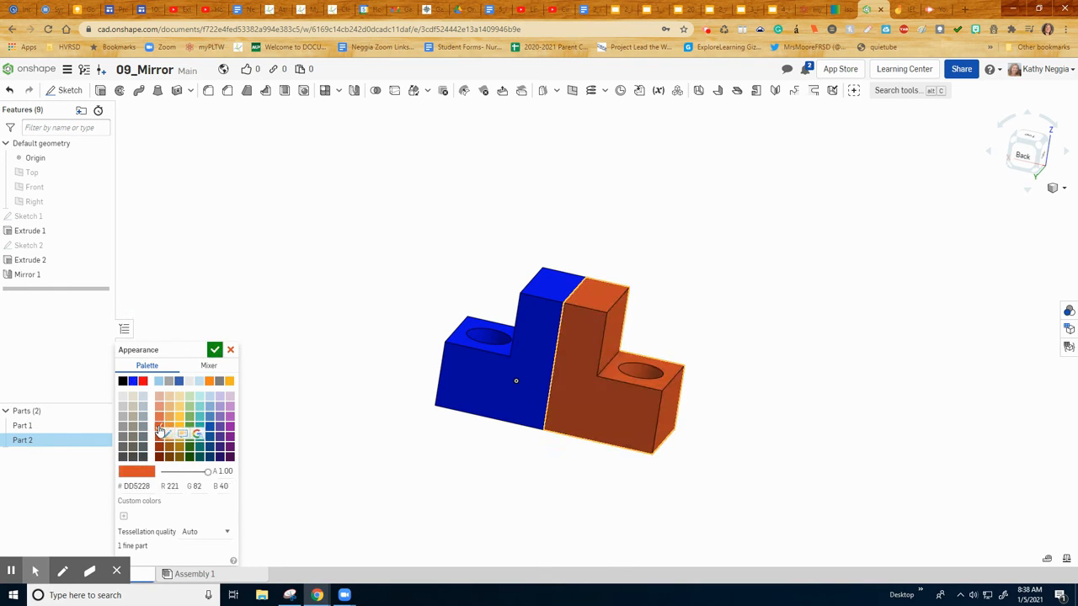
{"action": "left_click", "coordinate": [215, 350]}
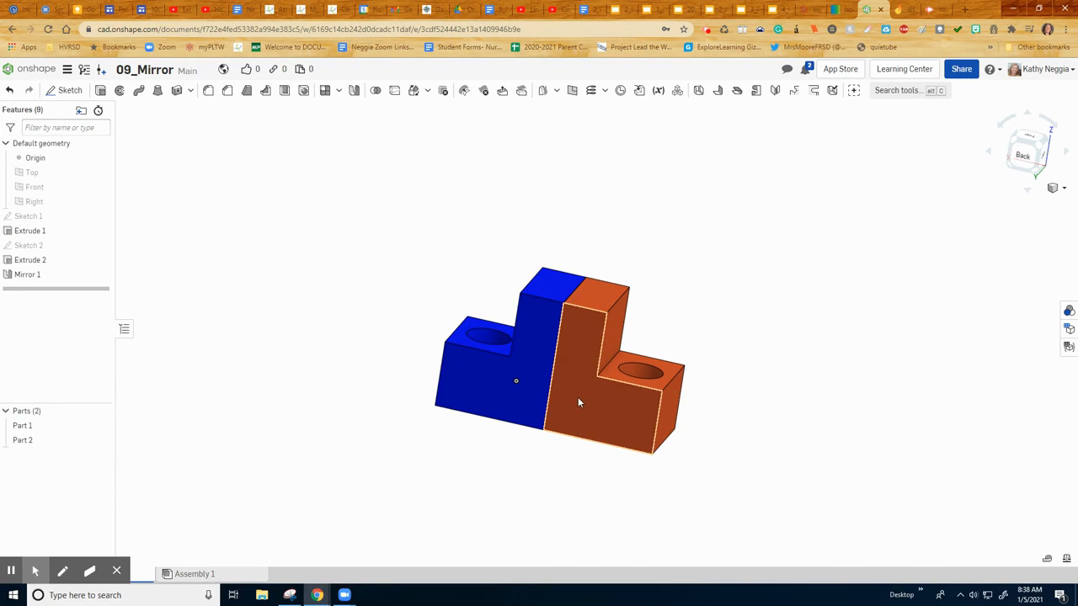
{"action": "mouse_move", "coordinate": [543, 460]}
{"action": "right_mouse_down"}
{"action": "mouse_move", "coordinate": [544, 445]}
{"action": "mouse_move", "coordinate": [542, 462]}
{"action": "right_mouse_up"}
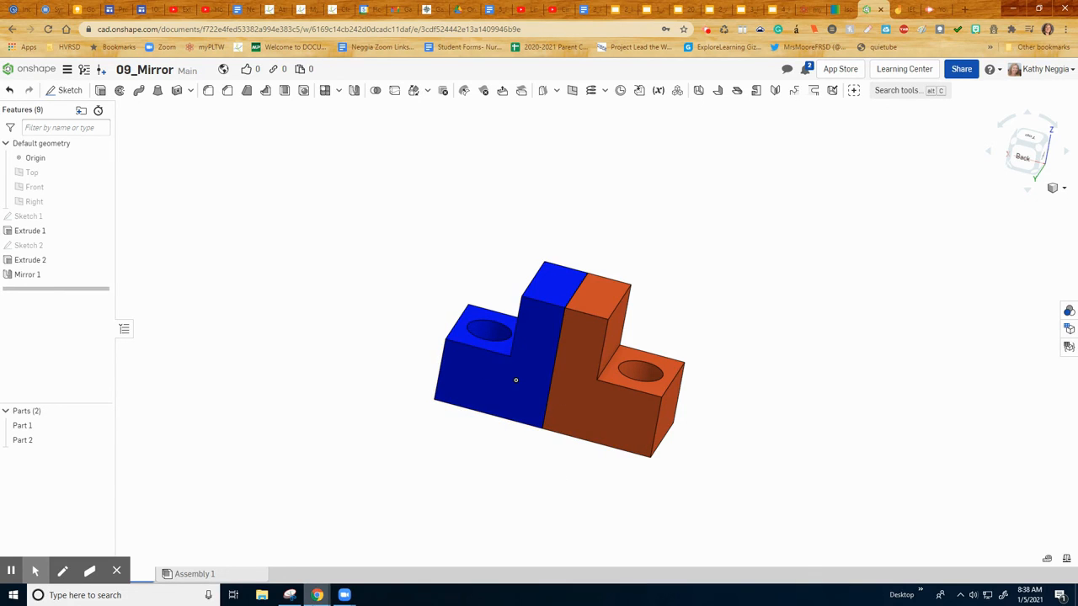
{"action": "mouse_move", "coordinate": [316, 594]}
{"action": "left_click", "coordinate": [415, 581]}
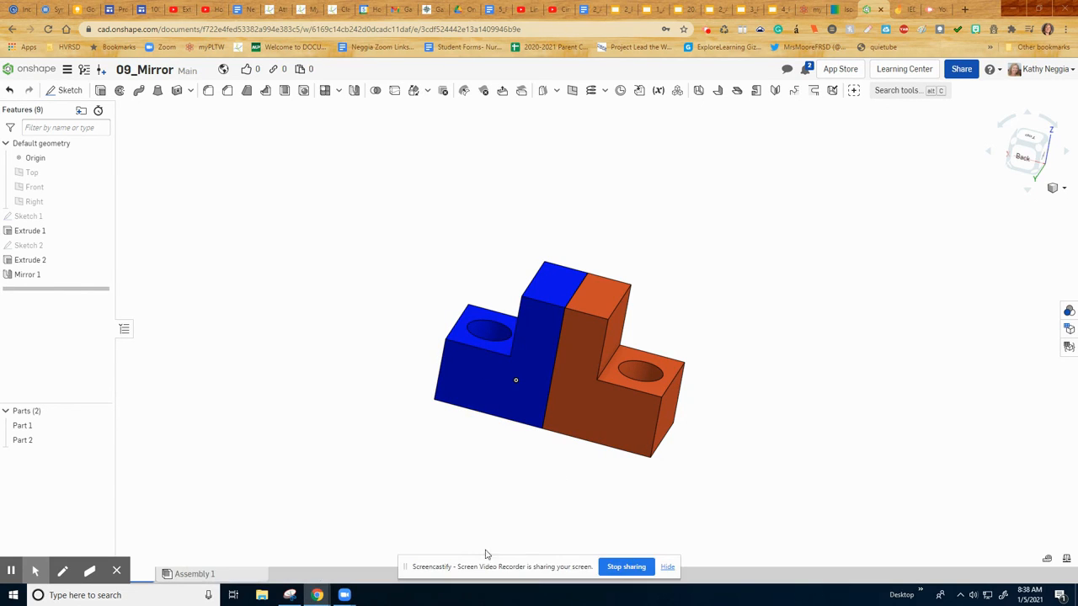